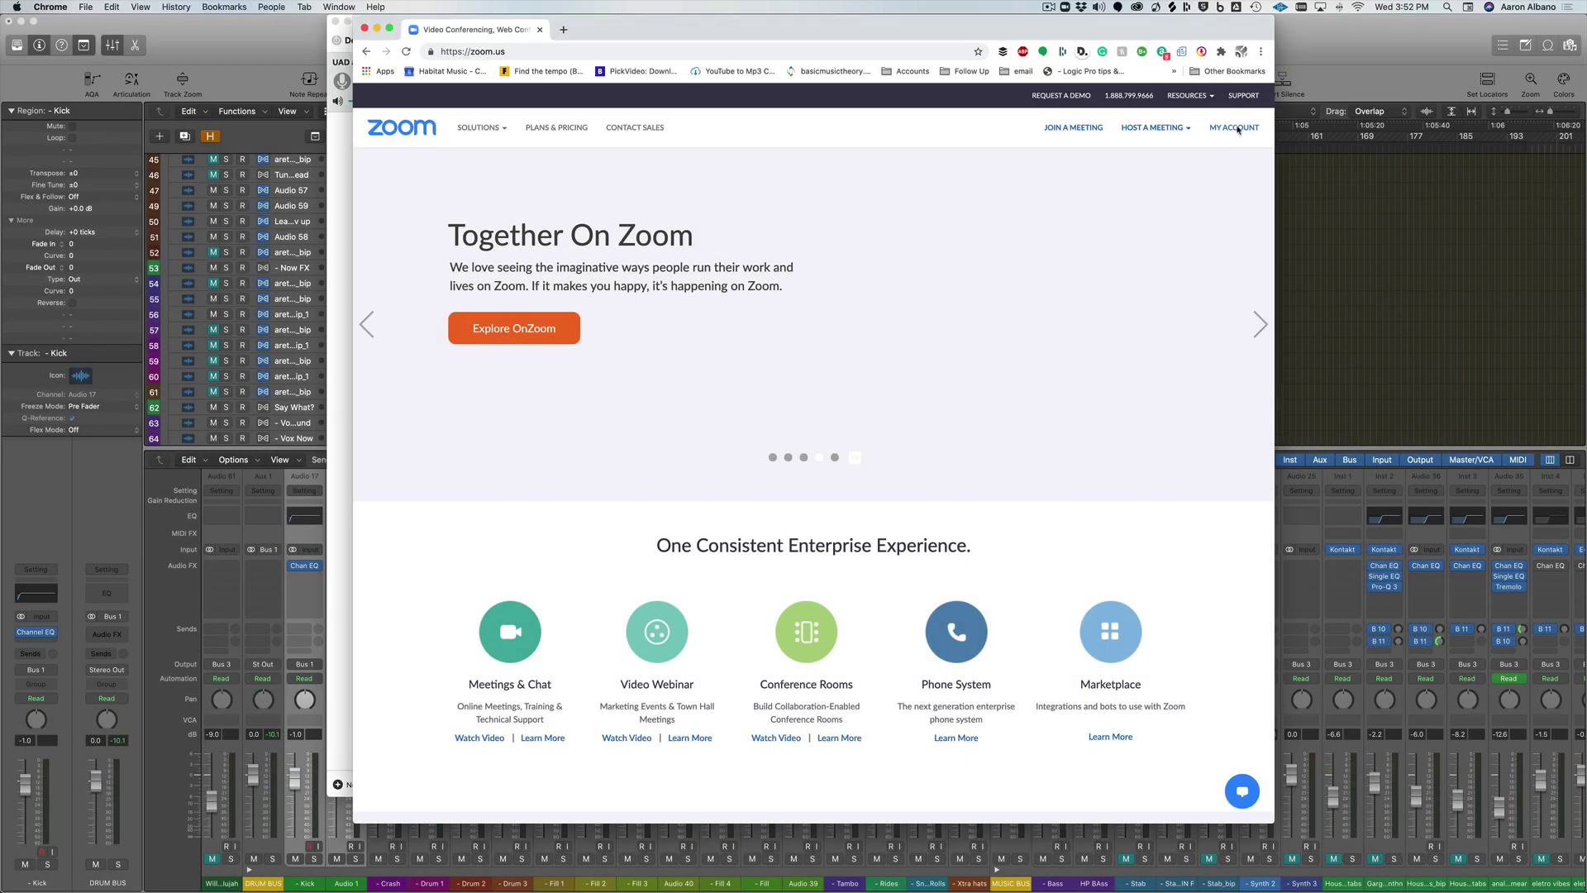
Open the Zoom account's web settings and search the page for "stereo" and "remote control"
{"action": "left_click", "coordinate": [1252, 126]}
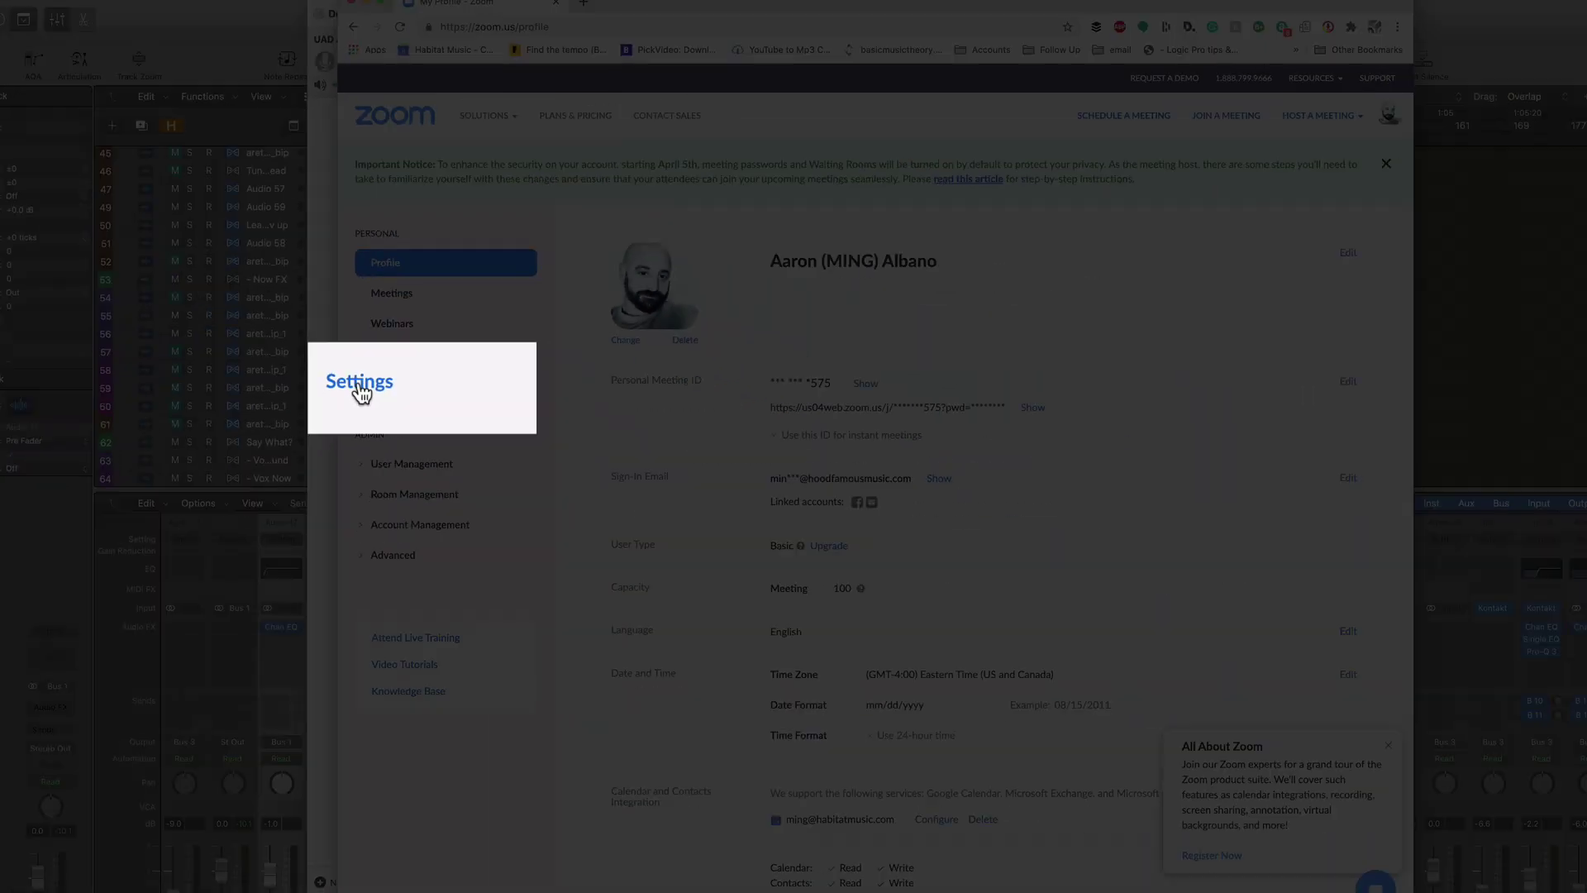
{"action": "left_click", "coordinate": [273, 752]}
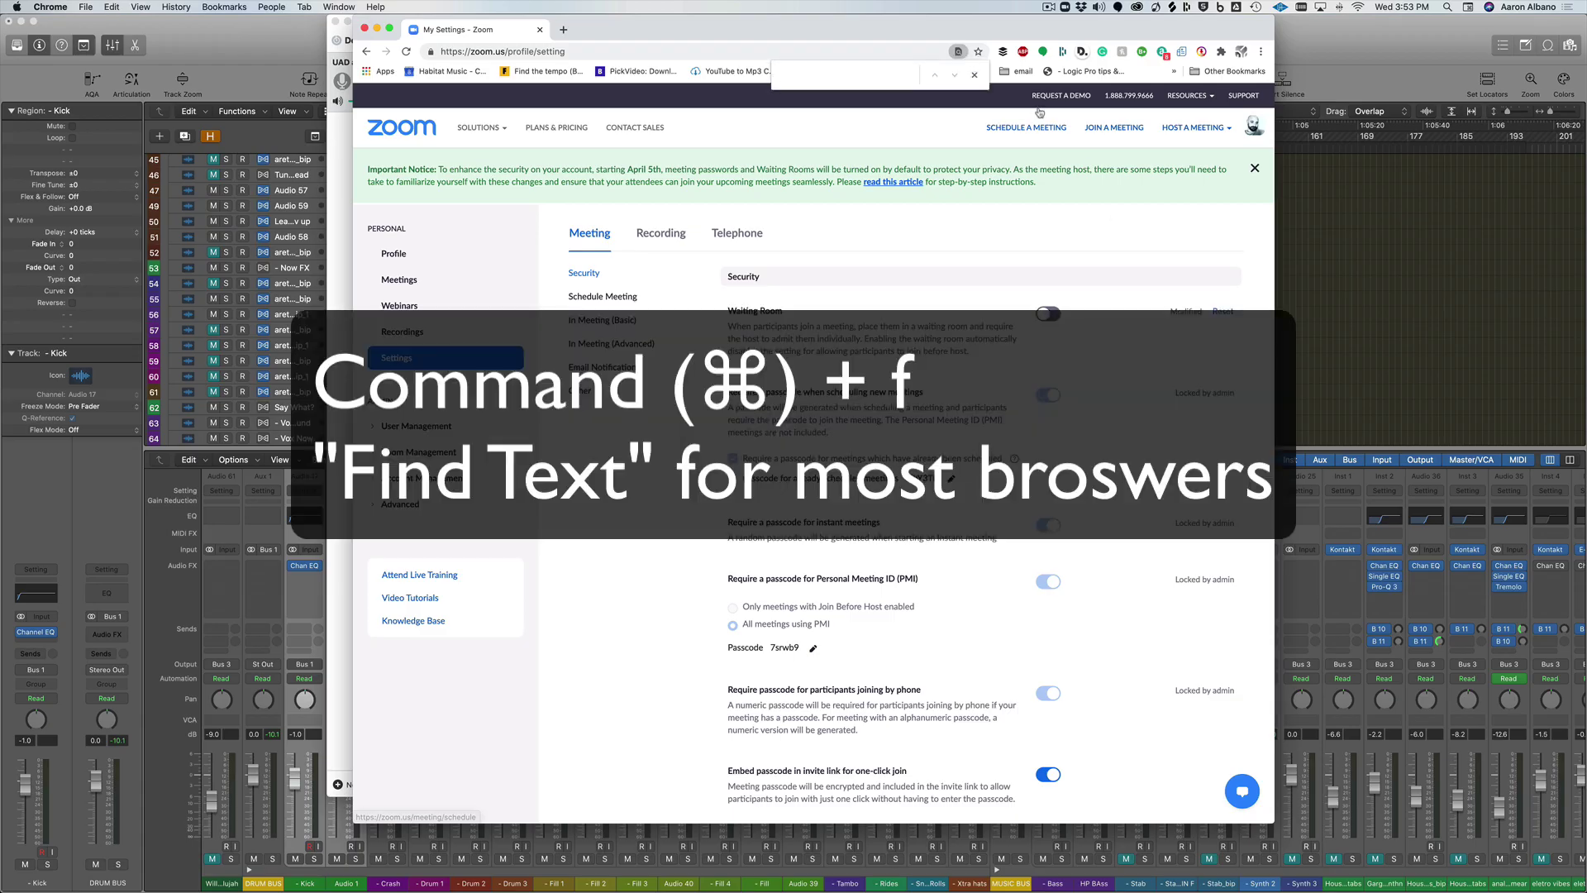
{"action": "key", "text": "super+f"}
{"action": "type", "text": "ste"}
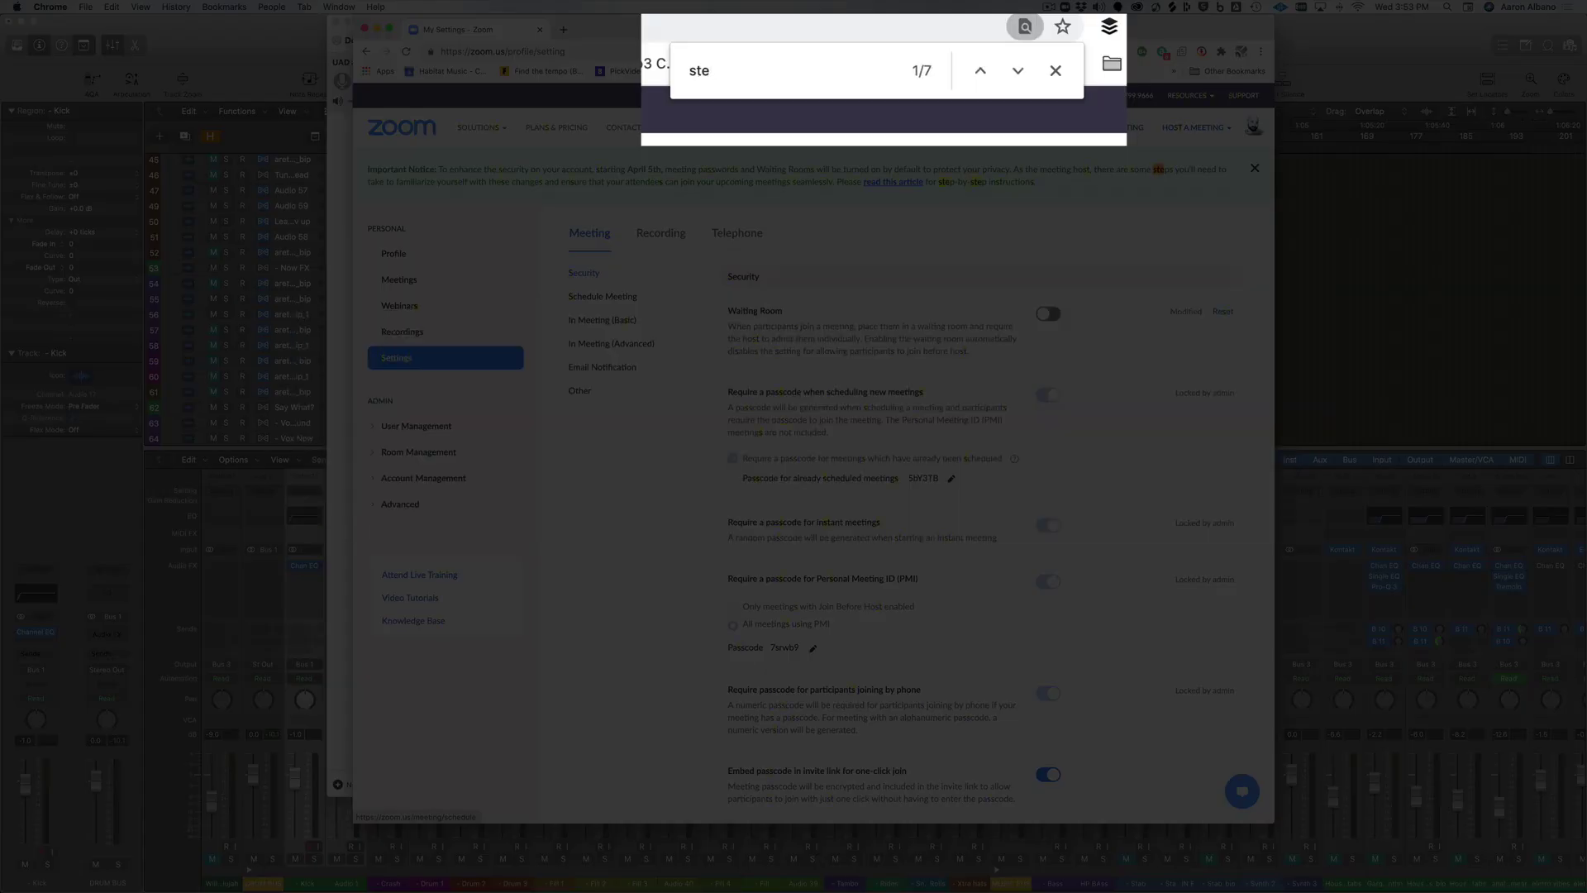
{"action": "type", "text": "reo"}
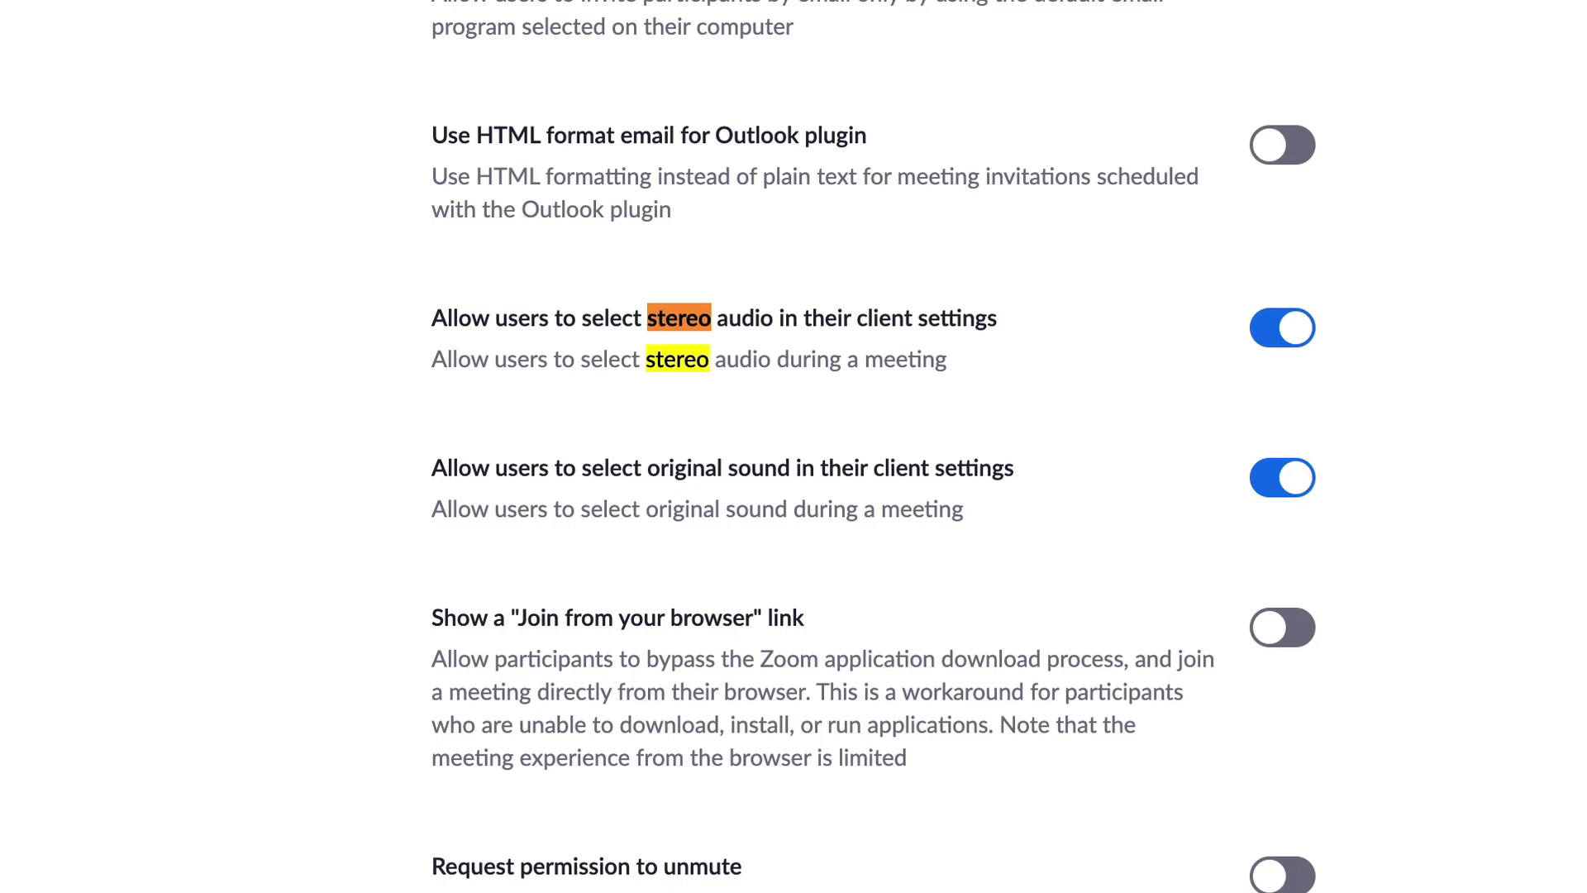
{"action": "scroll", "coordinate": [793, 447], "scroll_direction": "up", "scroll_amount": 3}
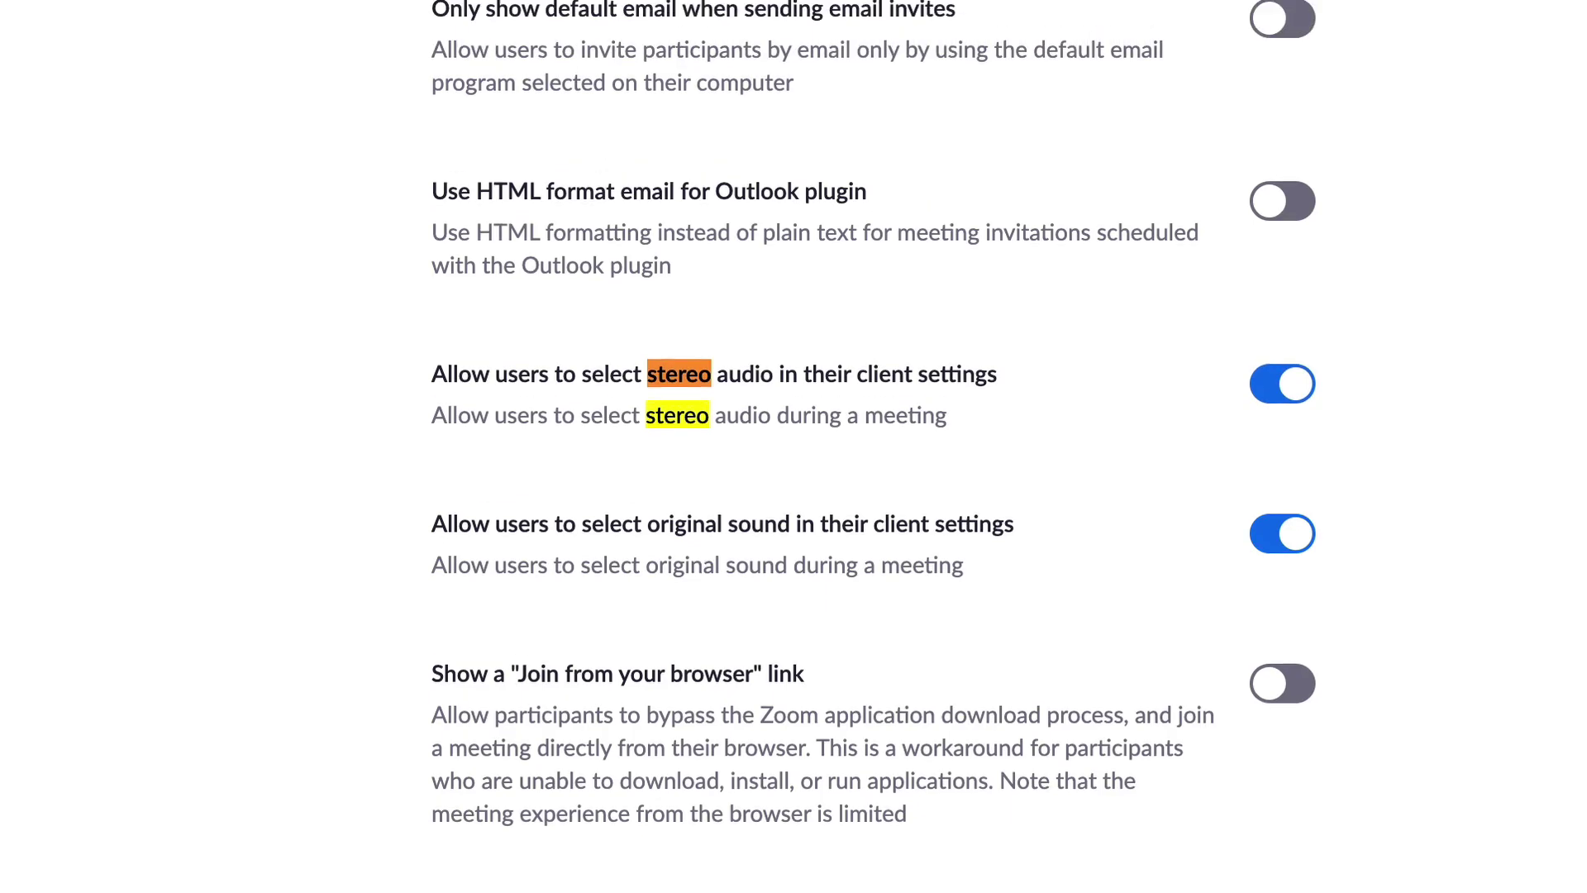
{"action": "scroll", "coordinate": [587, 298], "scroll_direction": "down", "scroll_amount": 2}
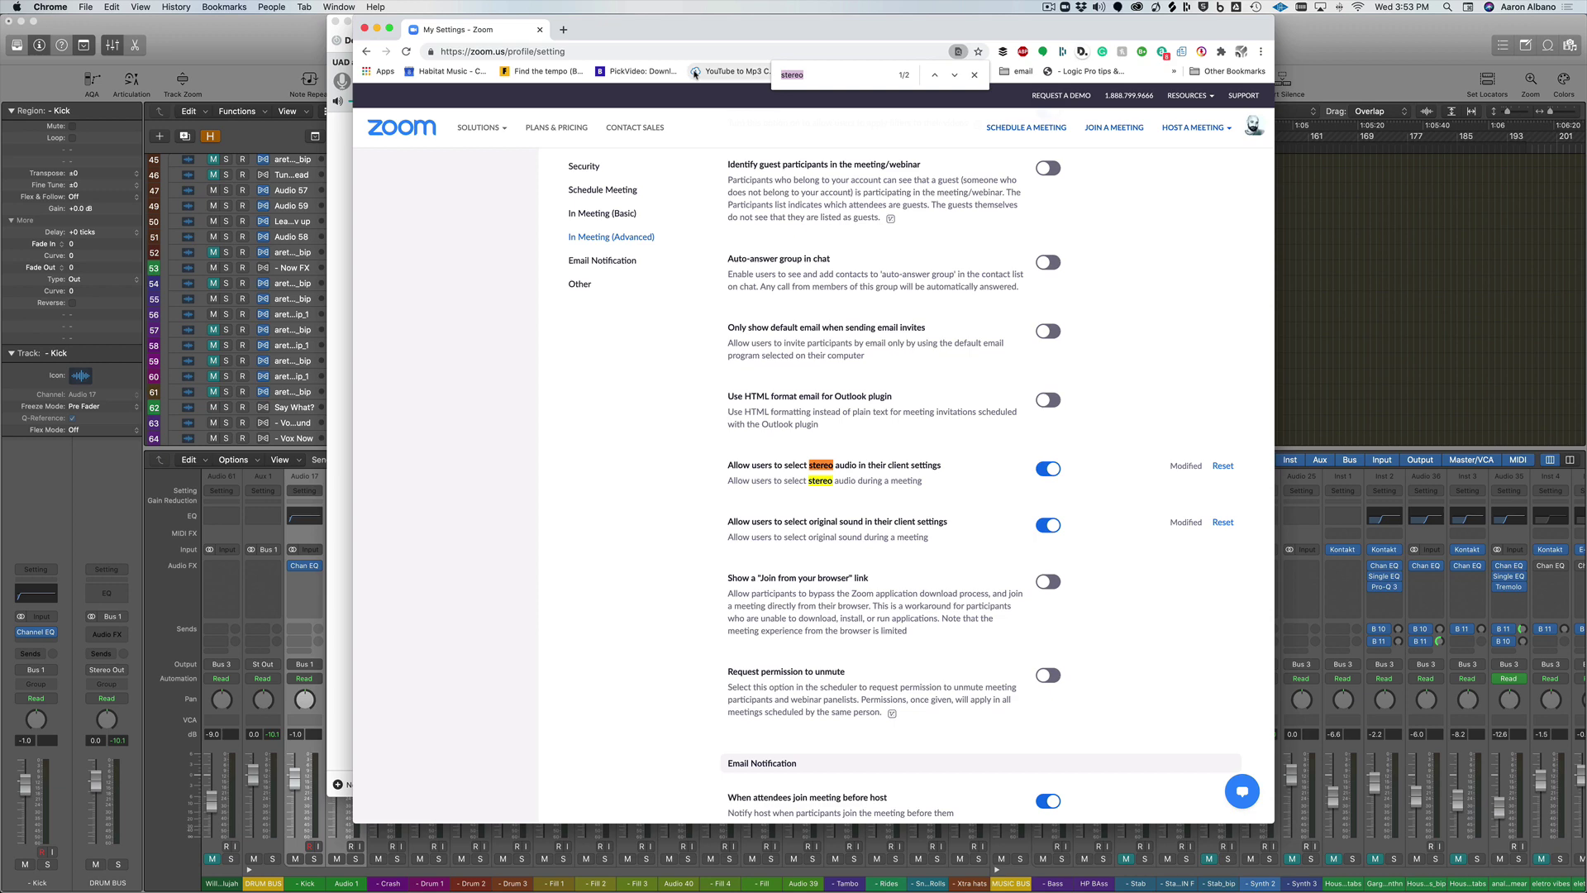
{"action": "type", "text": "remote co"}
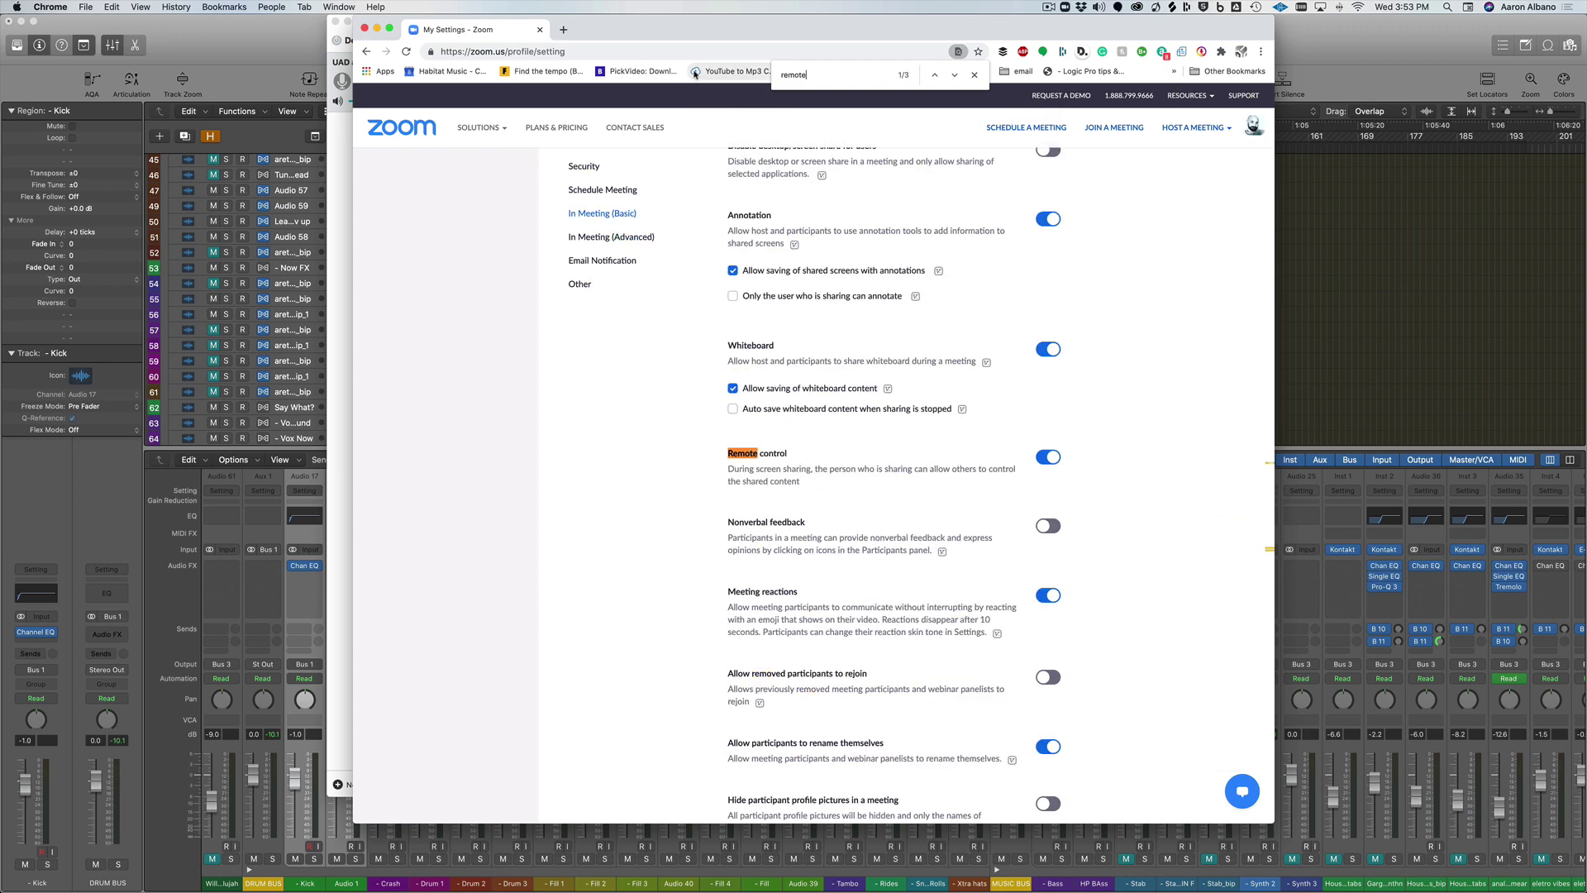
{"action": "type", "text": "ntrol"}
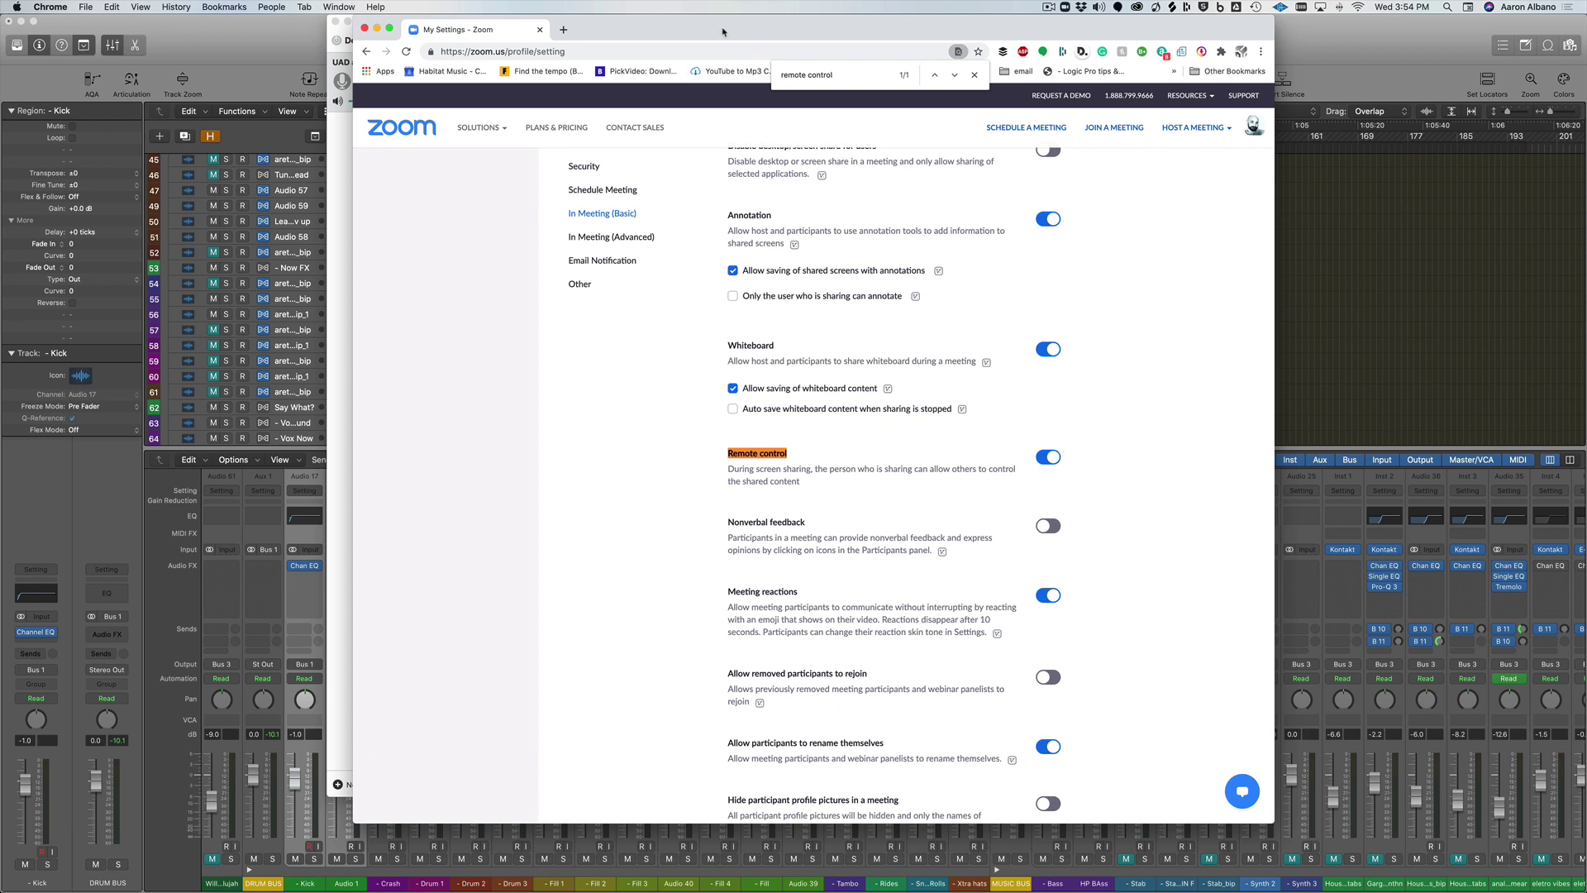
Switch to the Zoom desktop app, dismiss the version information and open the app's preferences
{"action": "key", "text": "super+Tab"}
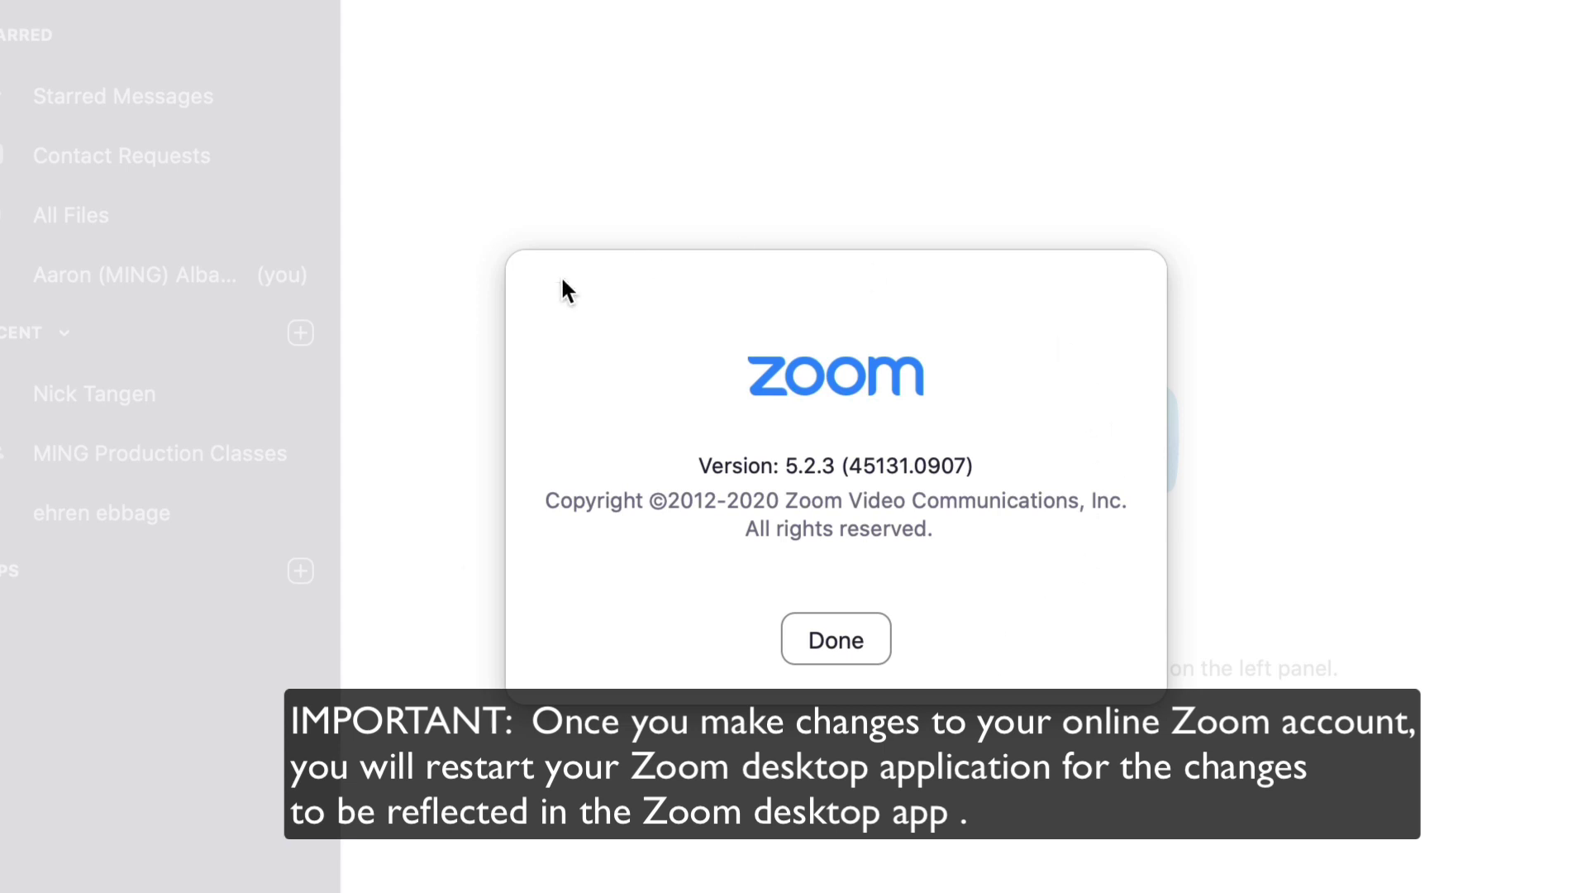
{"action": "left_click", "coordinate": [838, 653]}
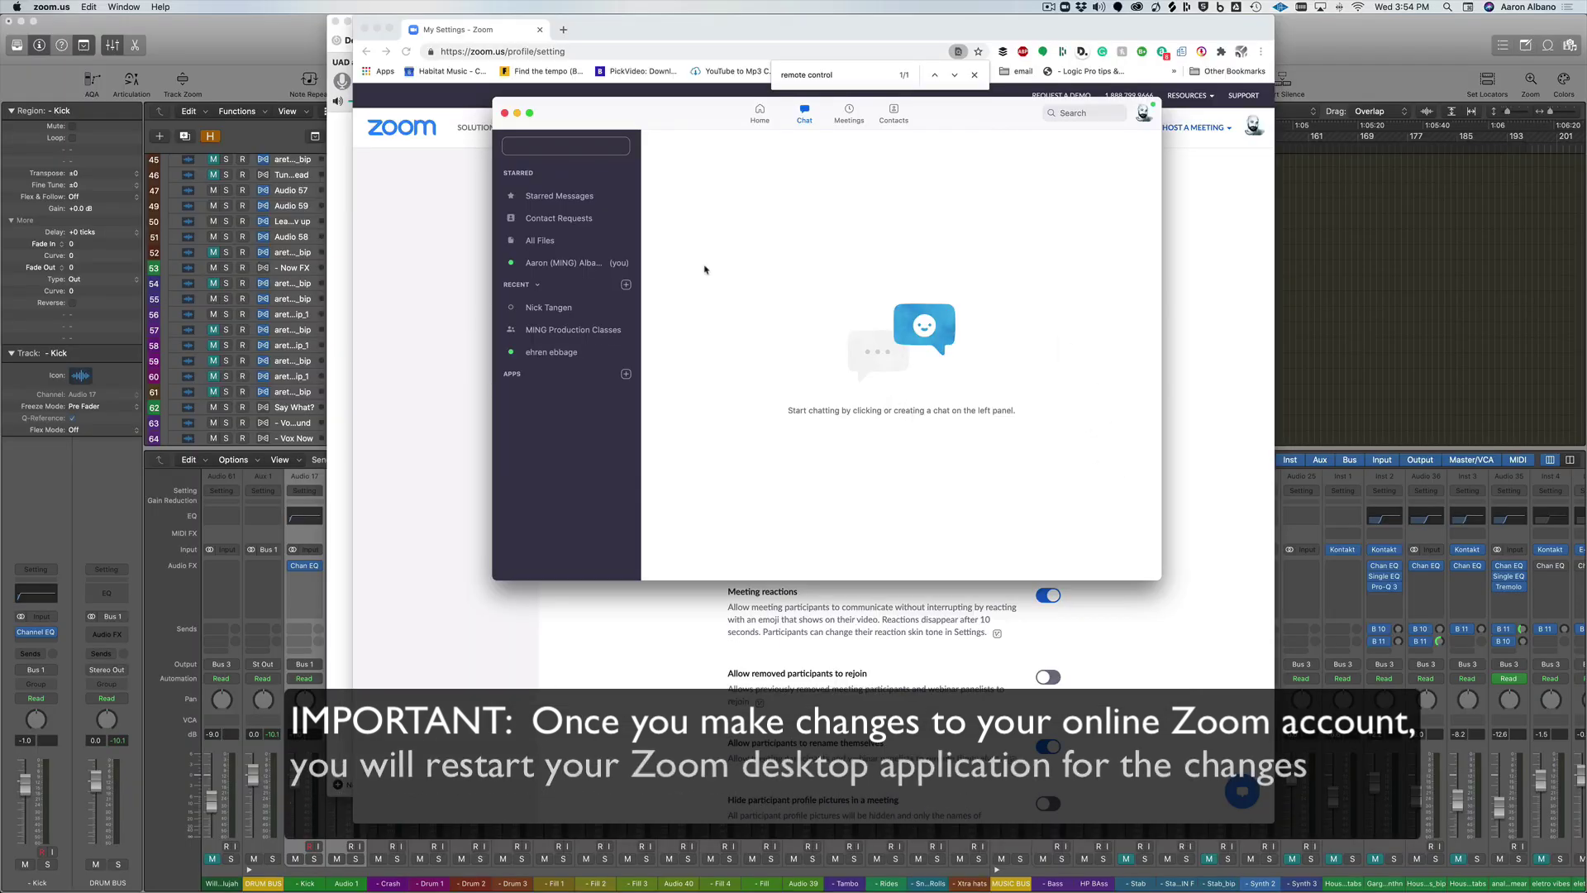
{"action": "left_click_drag", "start_coordinate": [659, 114], "coordinate": [724, 221]}
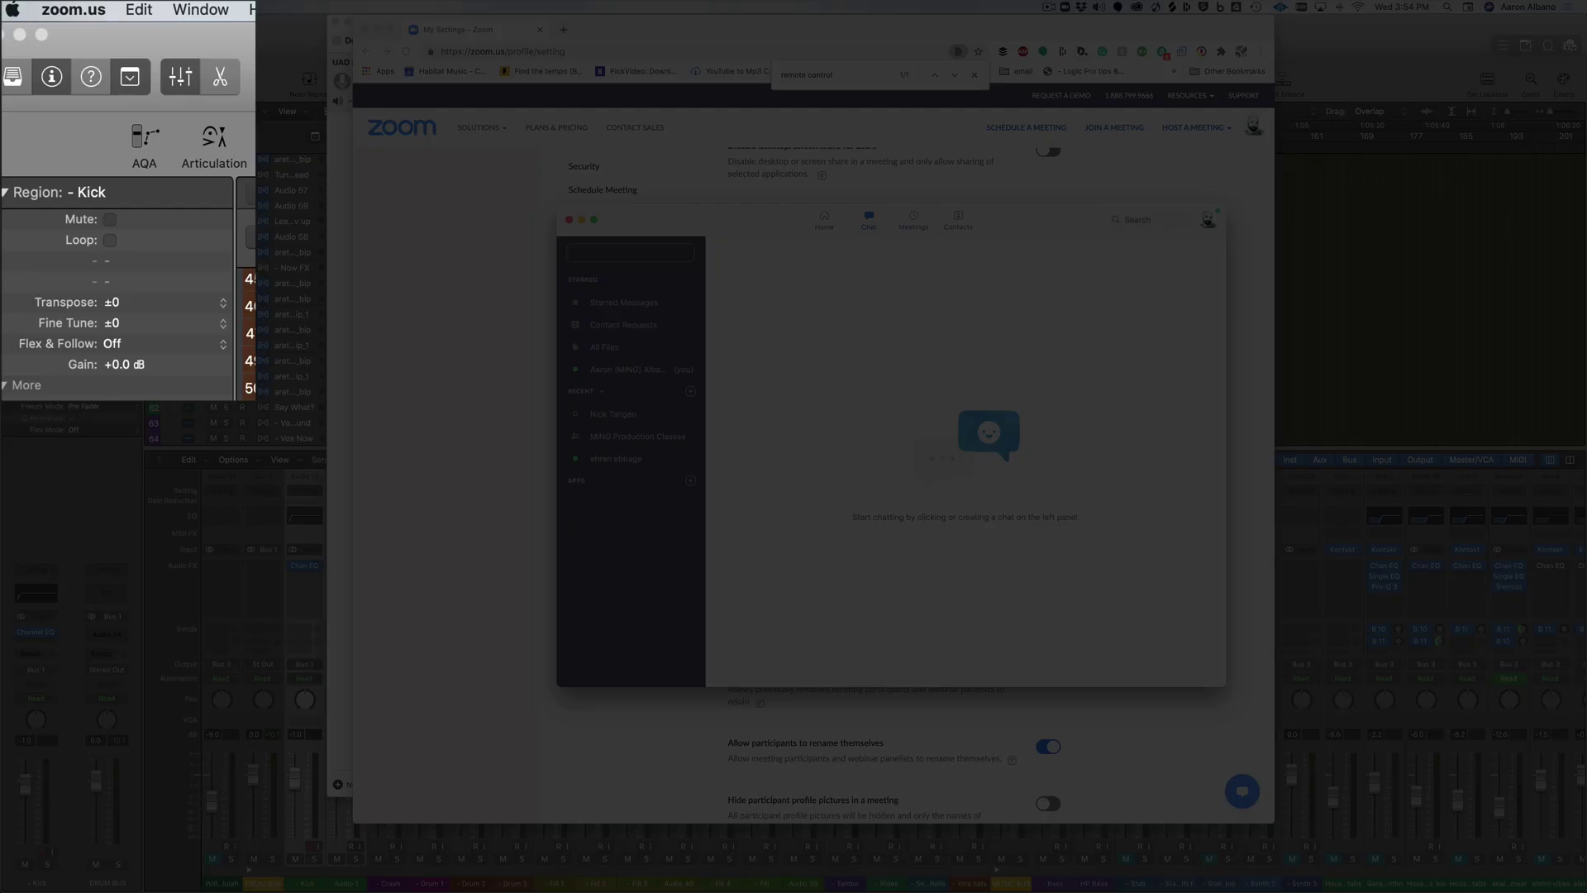
{"action": "left_click", "coordinate": [51, 6]}
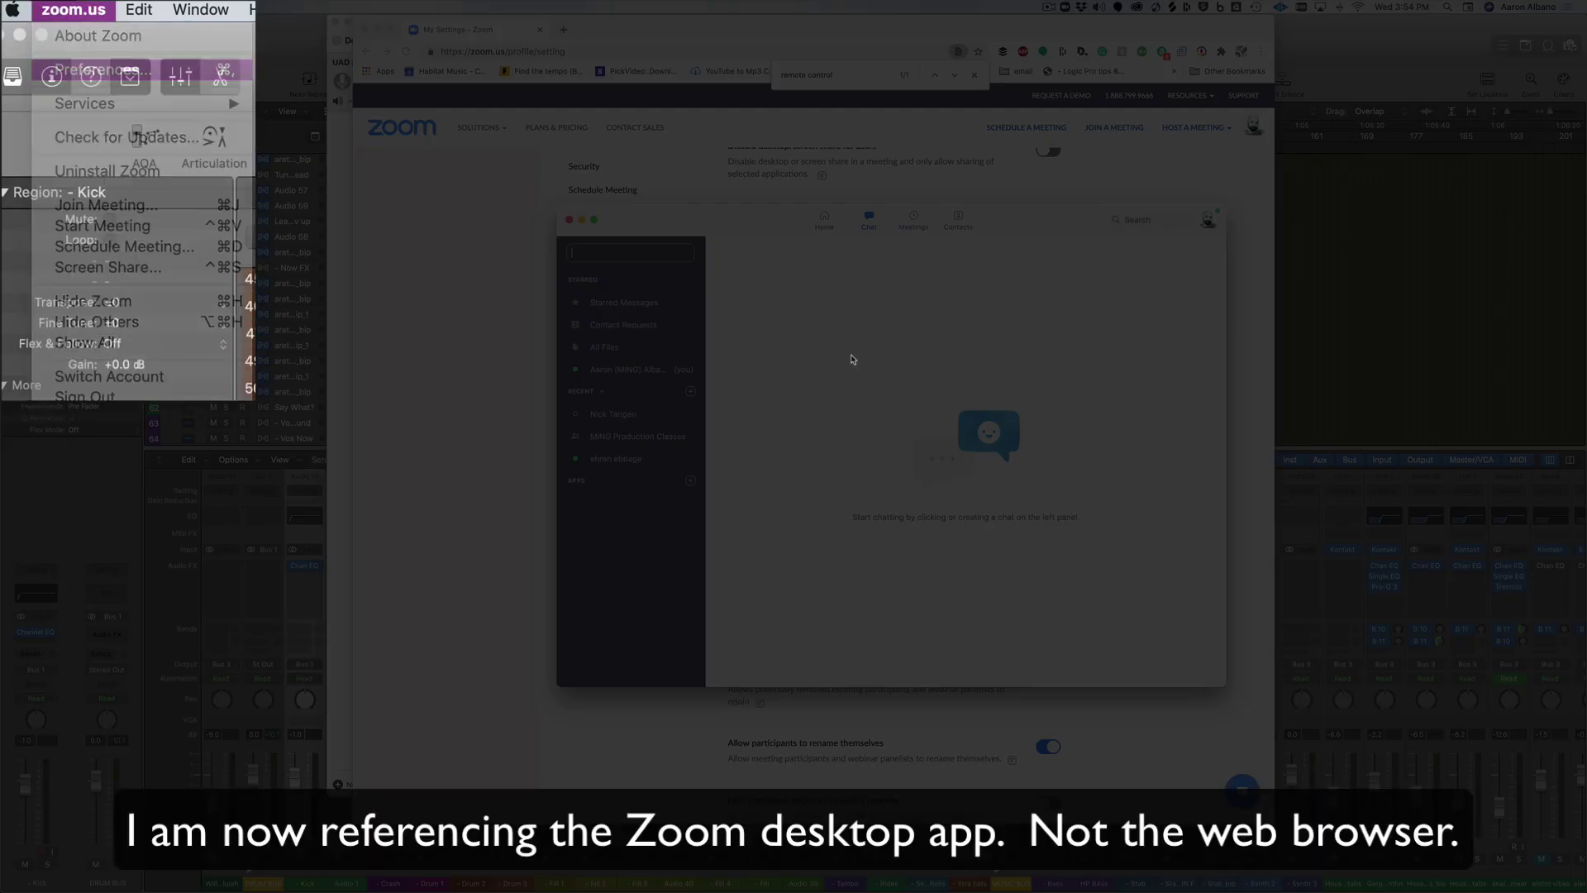
{"action": "left_click", "coordinate": [116, 73]}
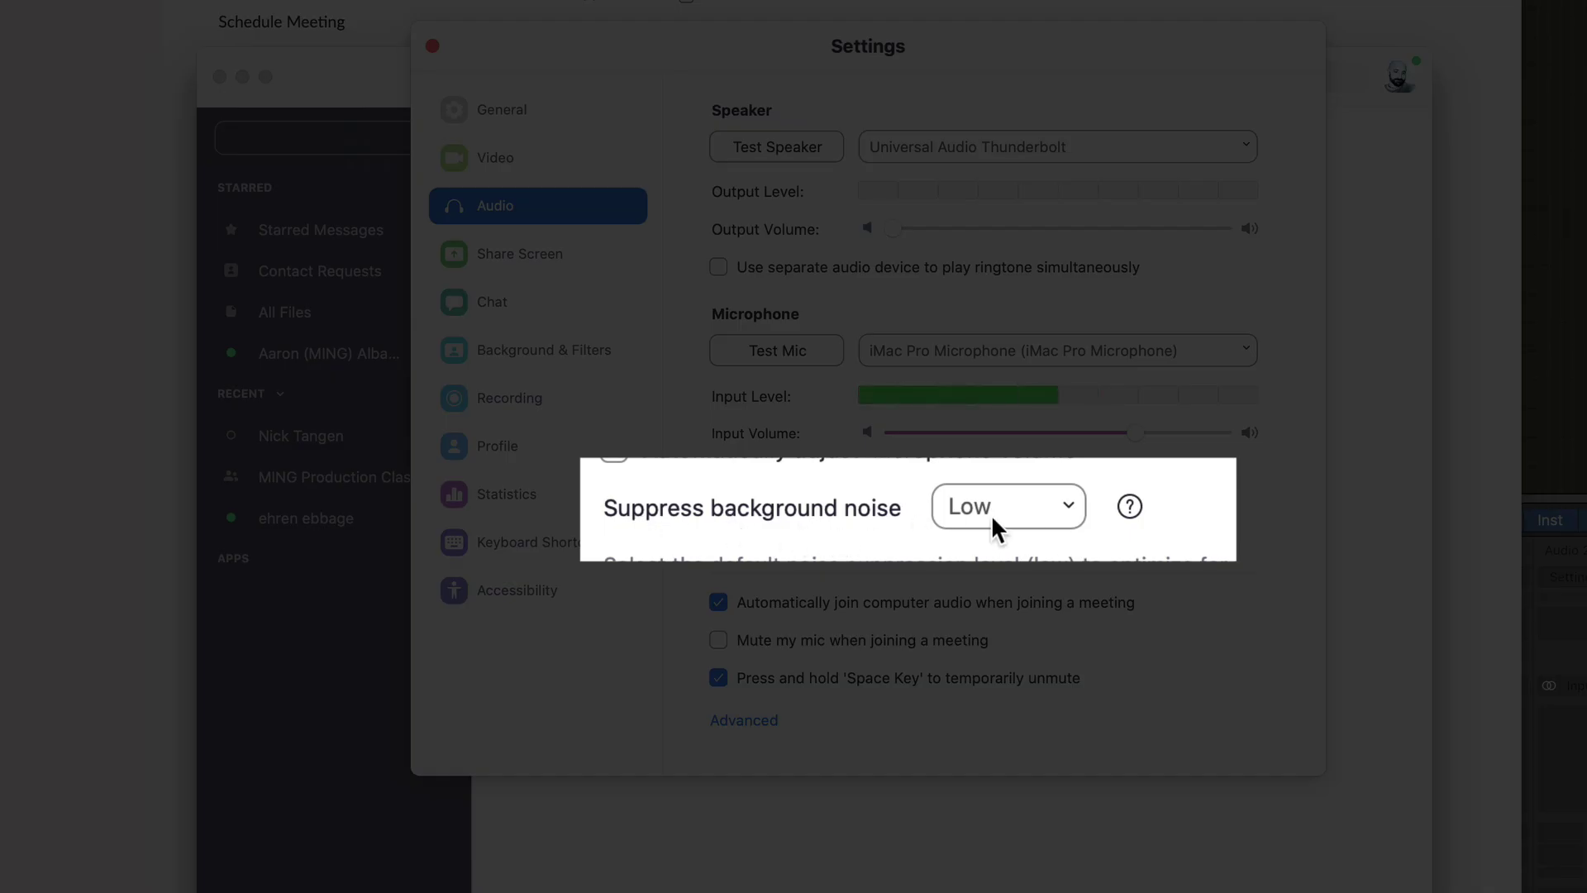
Review the background noise suppression setting and the advanced audio options for original sound and echo cancellation
{"action": "left_click", "coordinate": [1129, 496]}
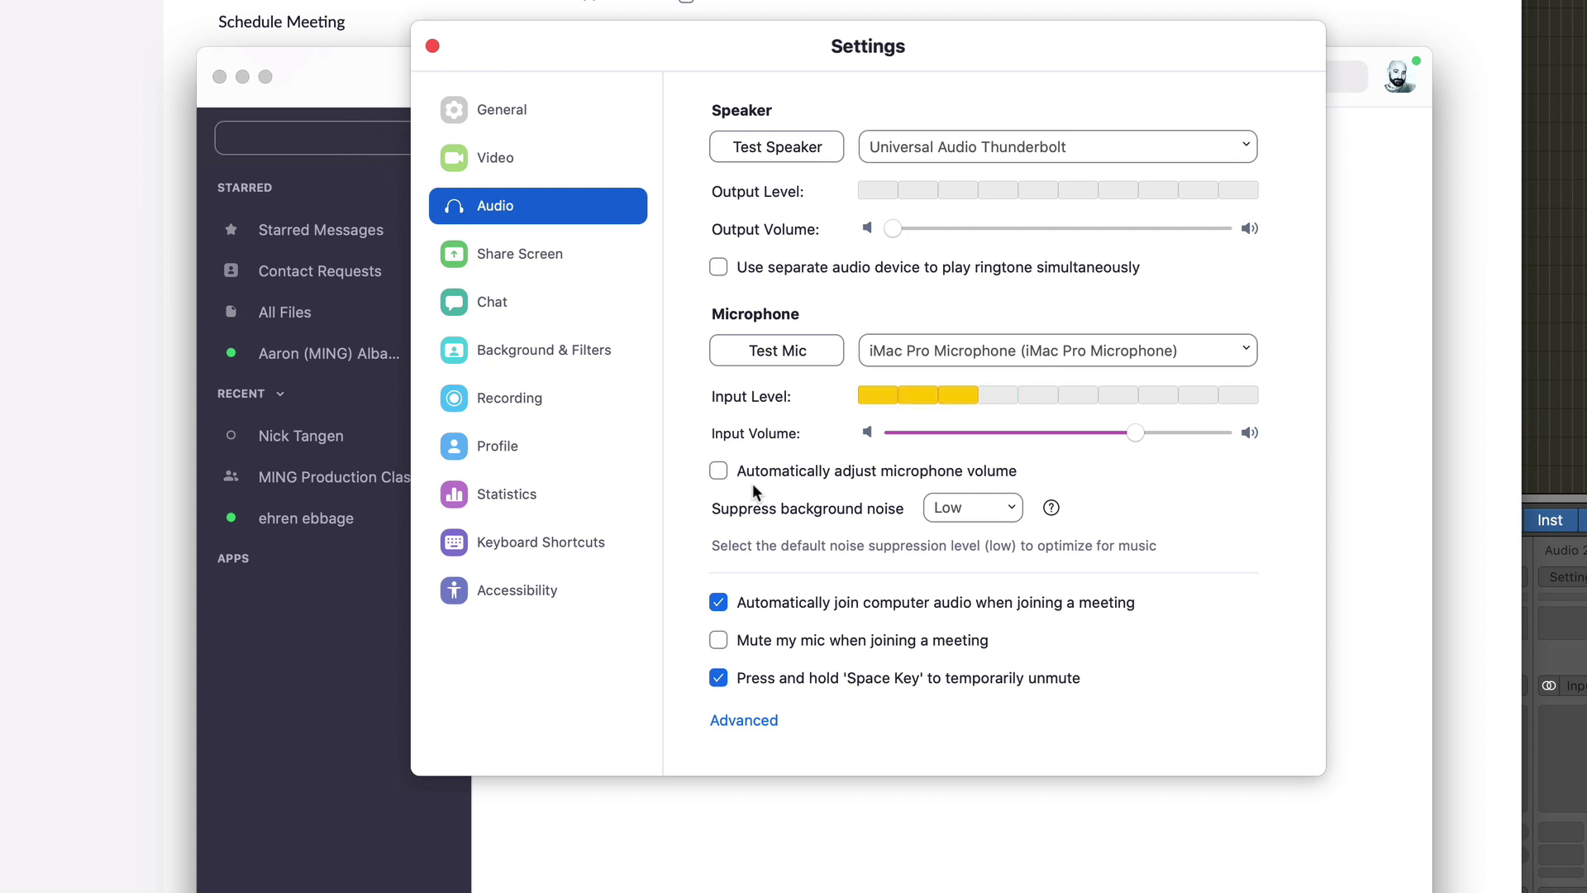
{"action": "left_click", "coordinate": [762, 719]}
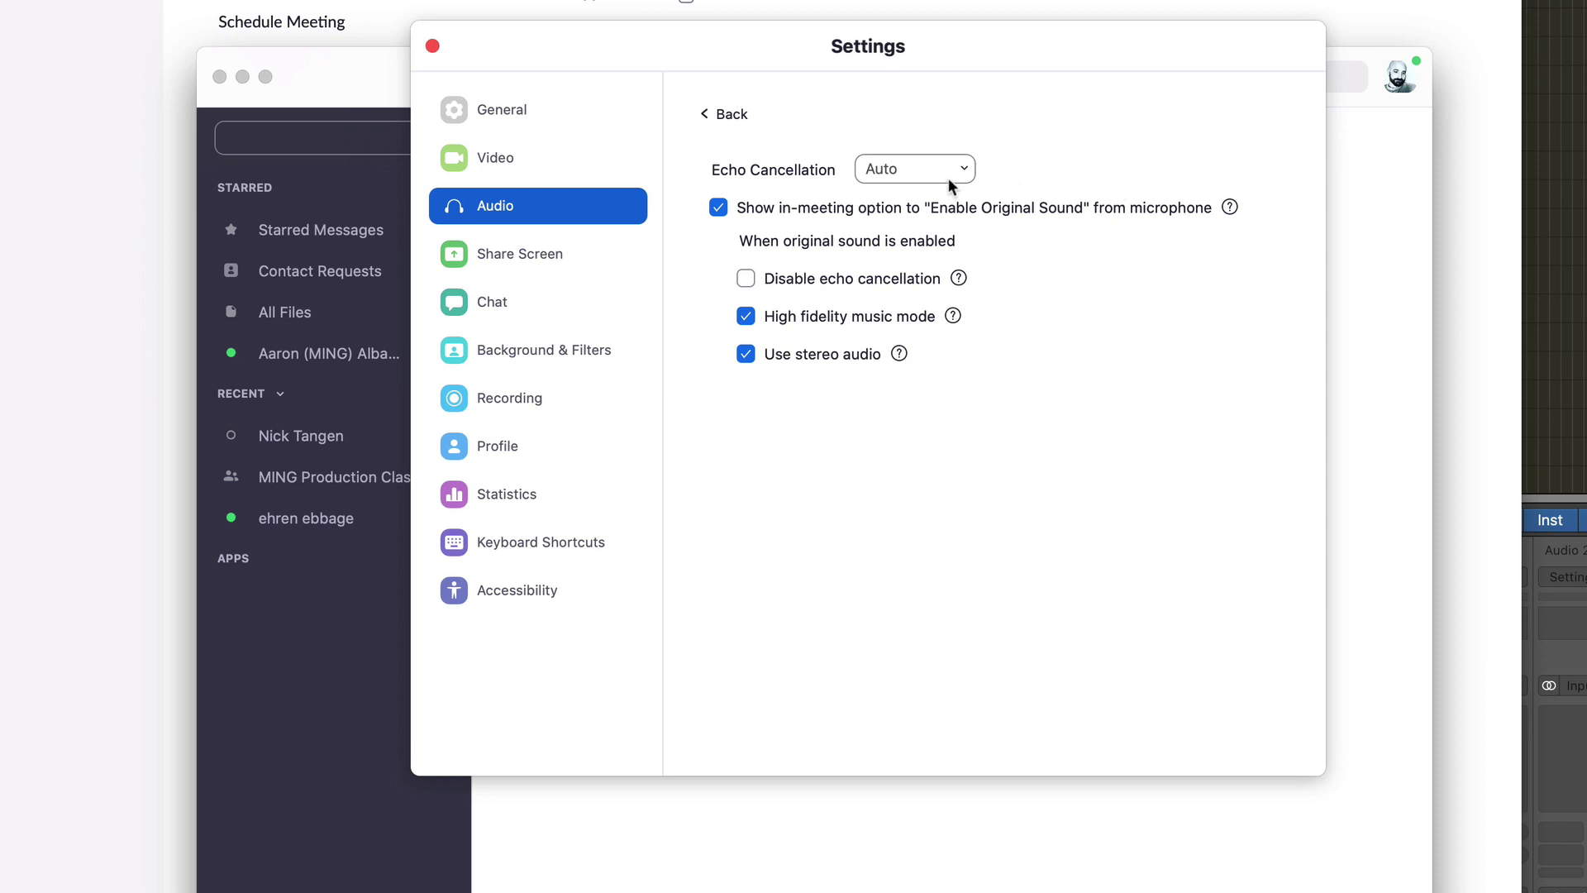
{"action": "mouse_move", "coordinate": [763, 211]}
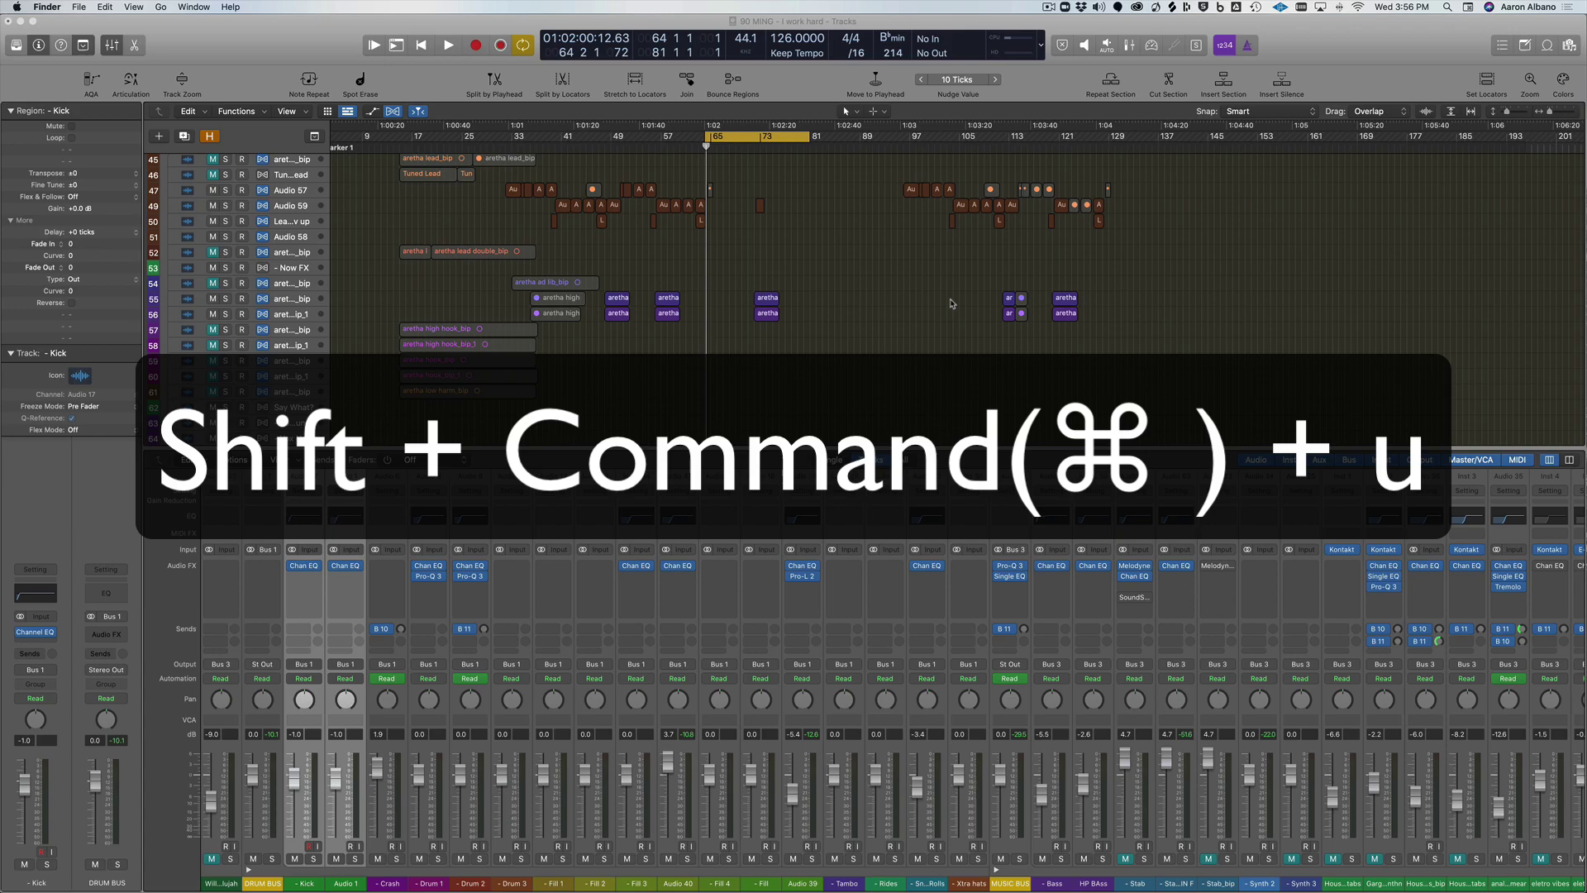
Open Audio MIDI Setup from the Utilities folder and bring up the speaker configuration for Universal Audio Thunderbolt
{"action": "key", "text": "shift+super+u"}
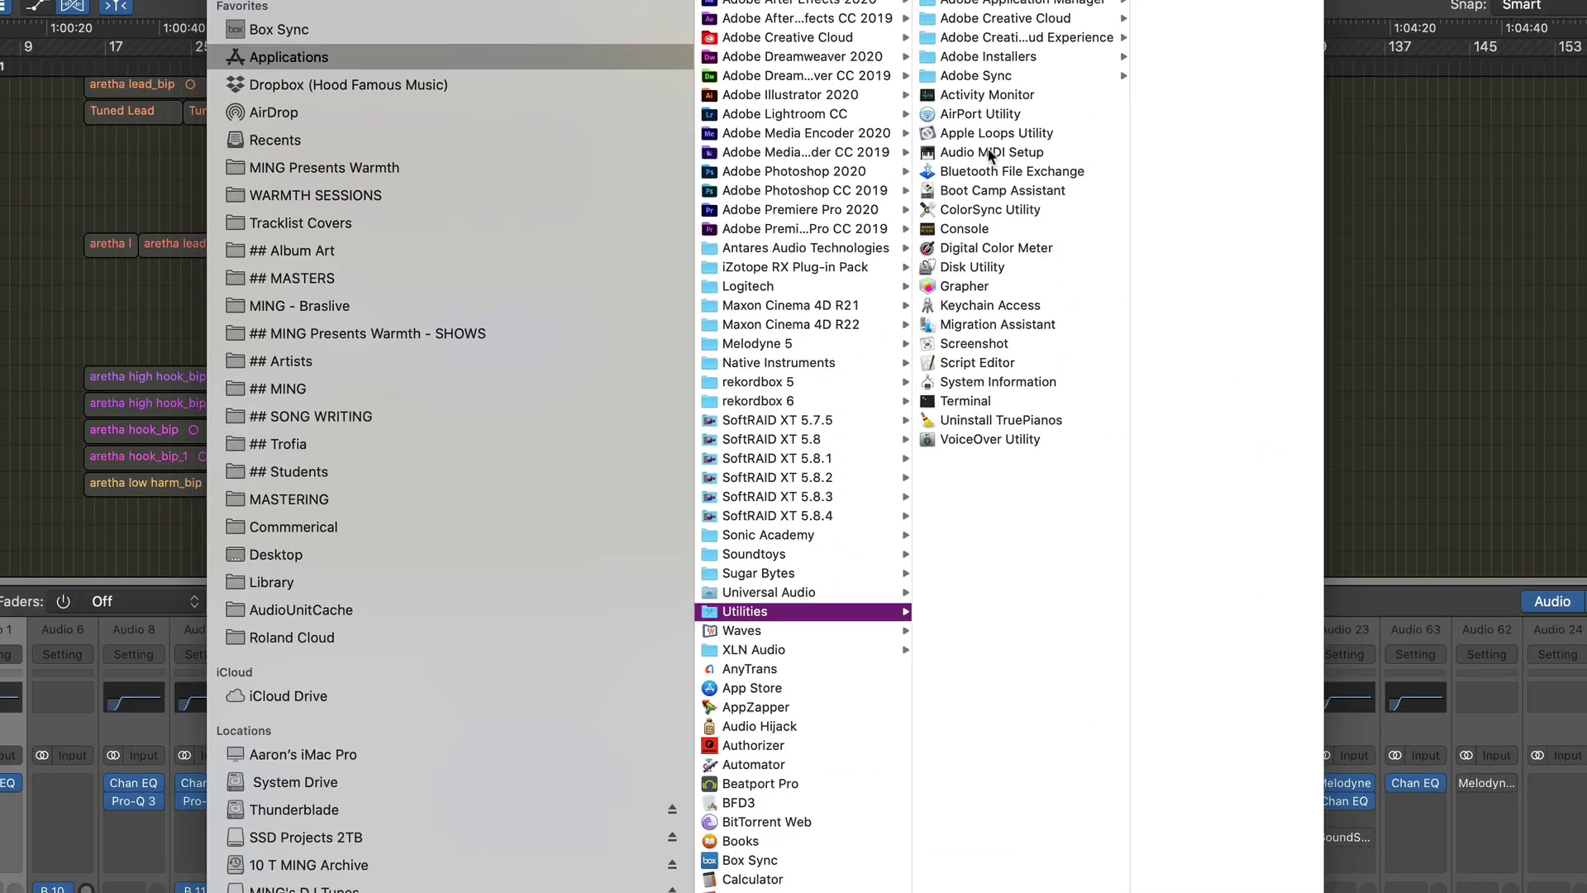
{"action": "double_click", "coordinate": [1022, 130]}
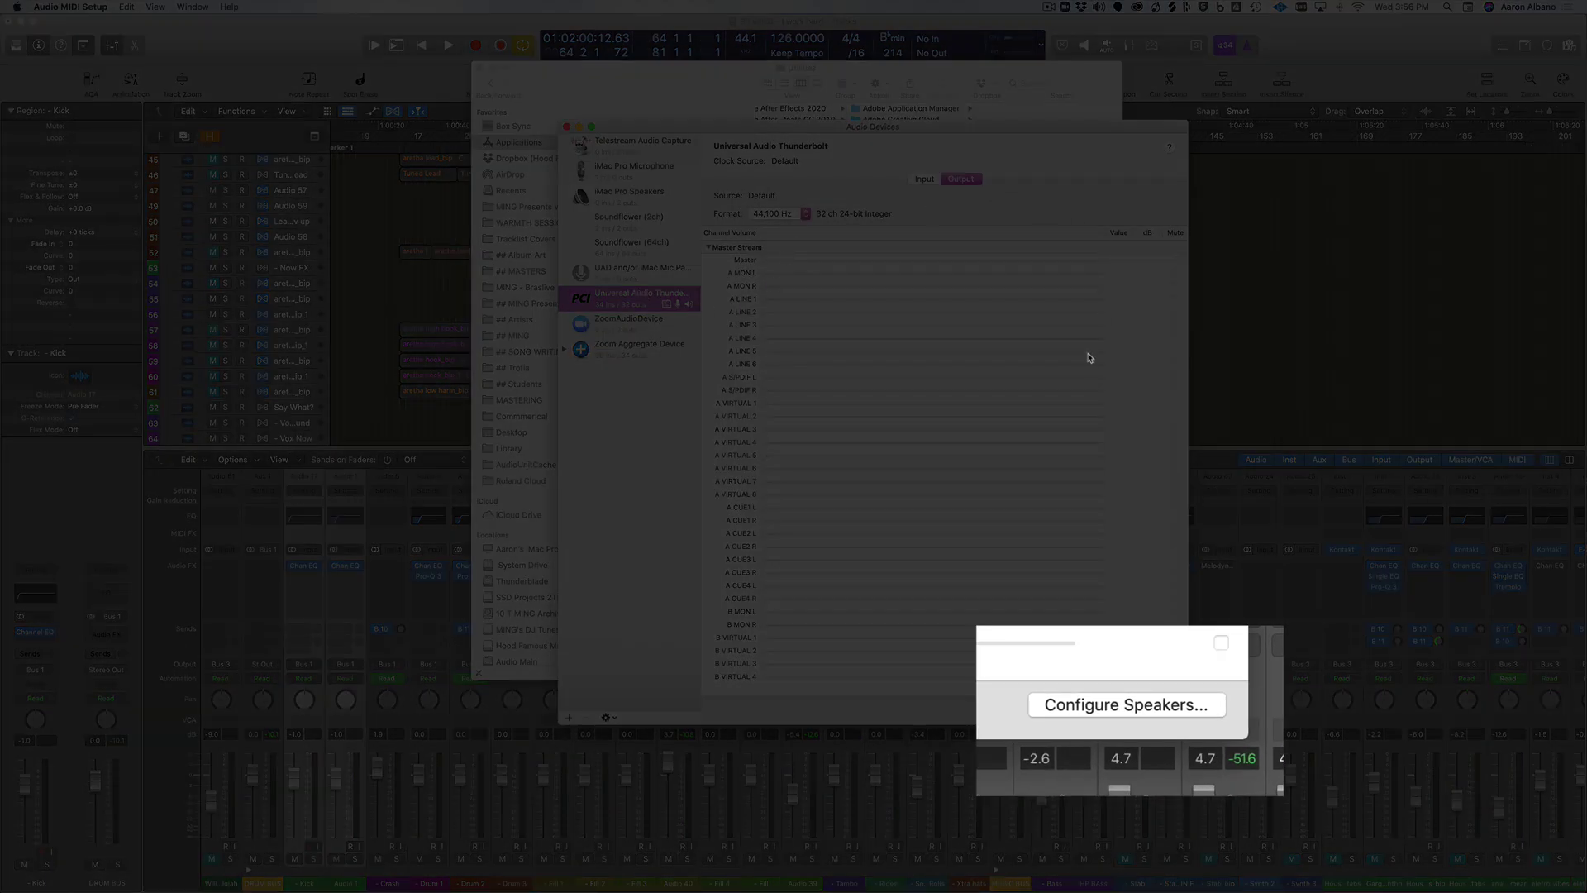
{"action": "left_click", "coordinate": [1145, 704]}
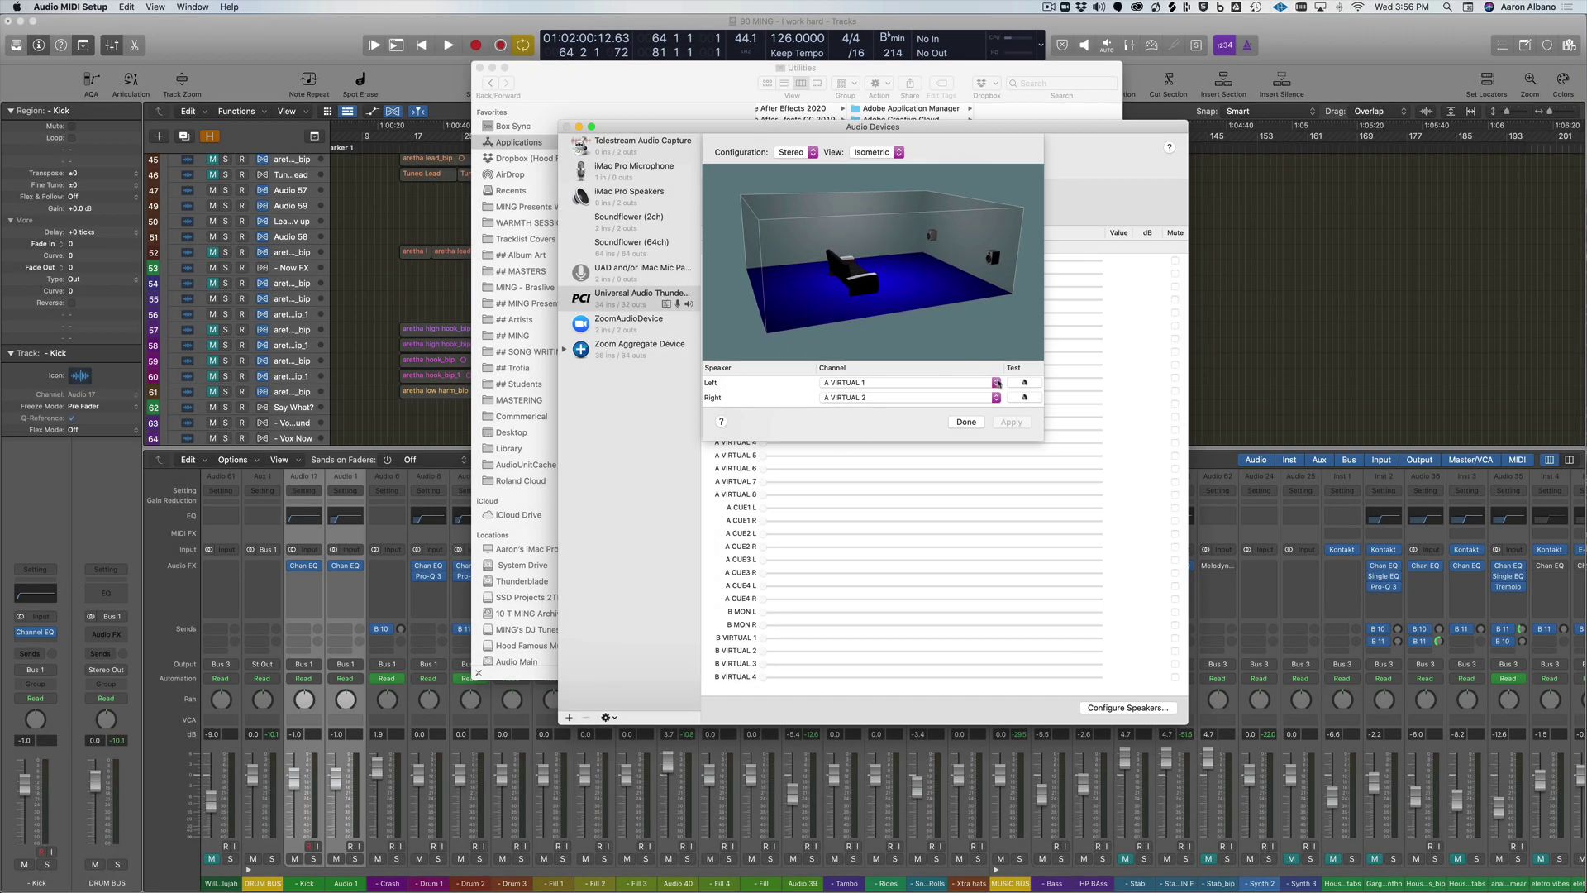
Check the channel assigned to the left speaker, finish the speaker configuration and close the audio devices window
{"action": "left_click", "coordinate": [997, 383]}
{"action": "left_click", "coordinate": [998, 382]}
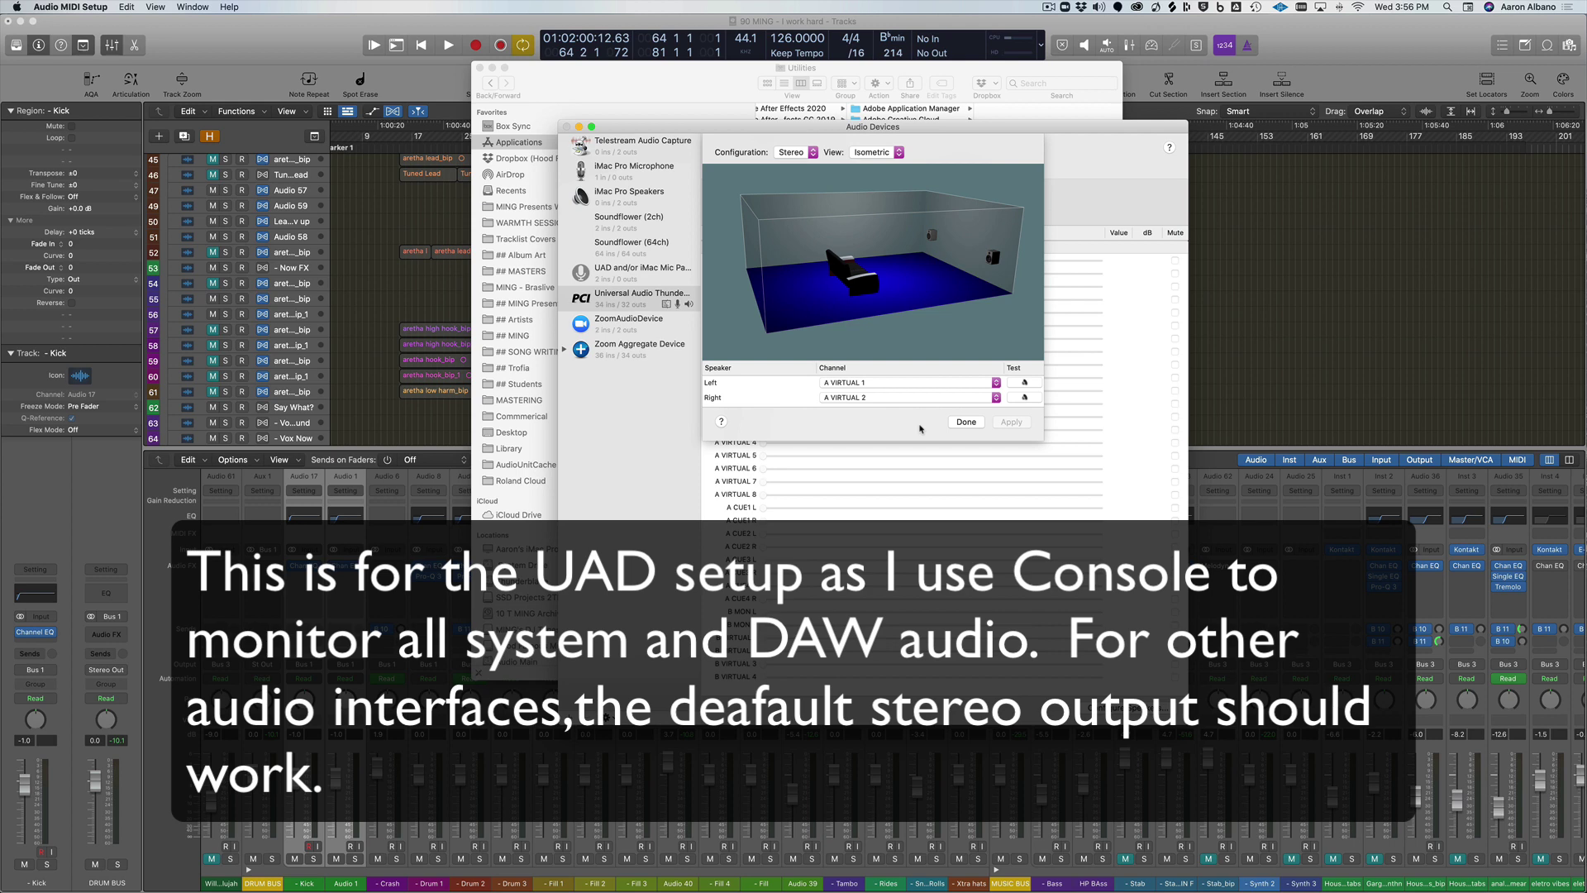
{"action": "left_click", "coordinate": [965, 422]}
{"action": "left_click", "coordinate": [566, 126]}
Switch to Logic Pro X and open the I/O assignments in its audio preferences
{"action": "key", "text": "super+Tab"}
{"action": "key", "text": "super+comma"}
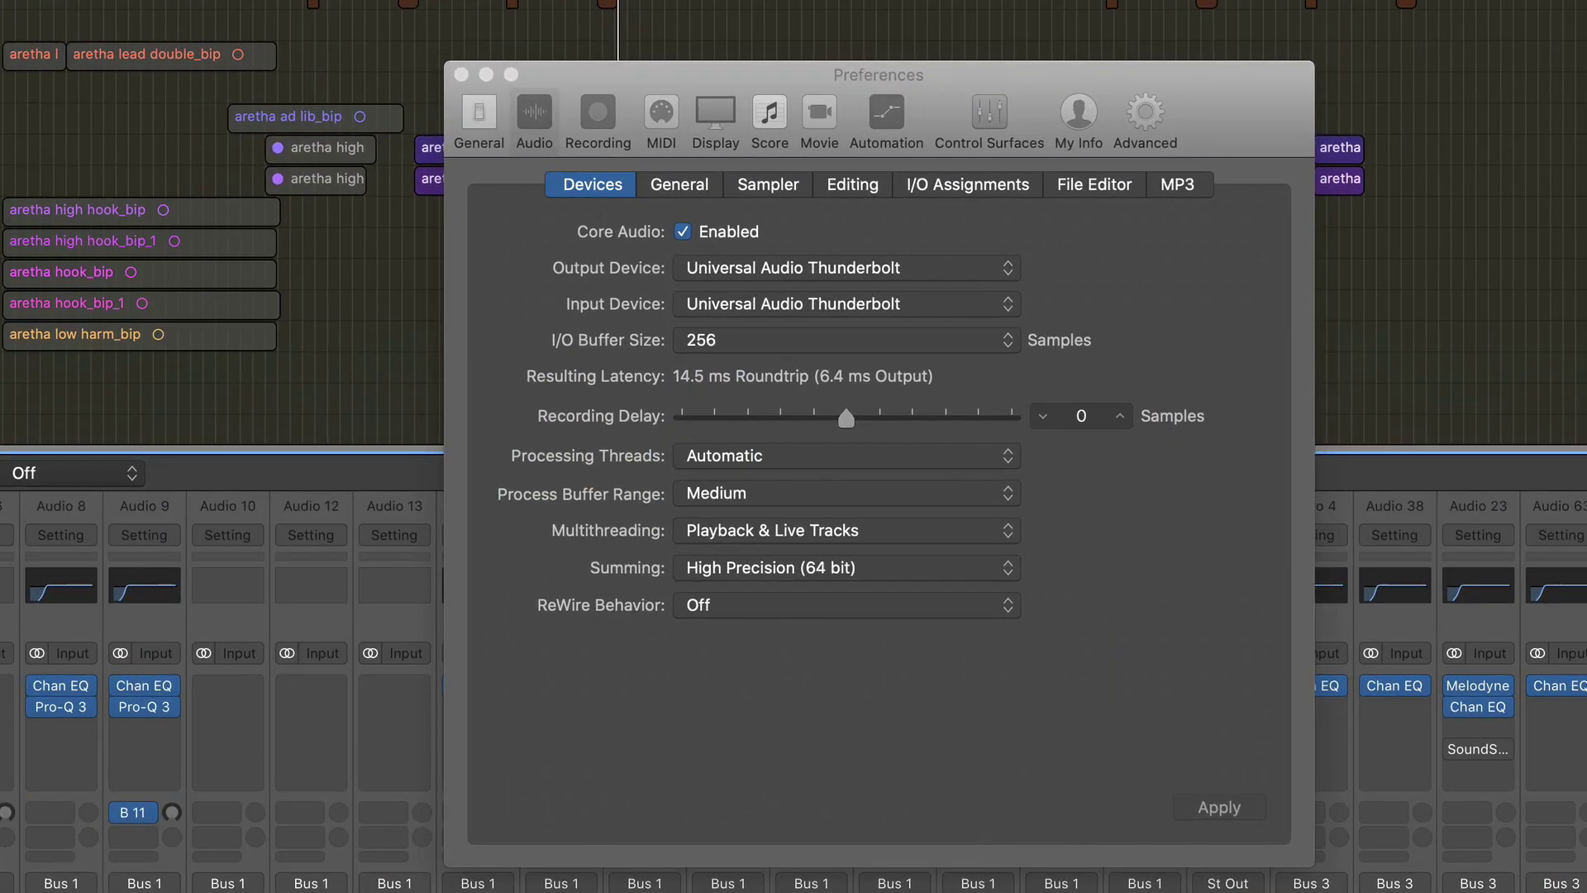
{"action": "left_click_drag", "start_coordinate": [1025, 75], "coordinate": [985, 0]}
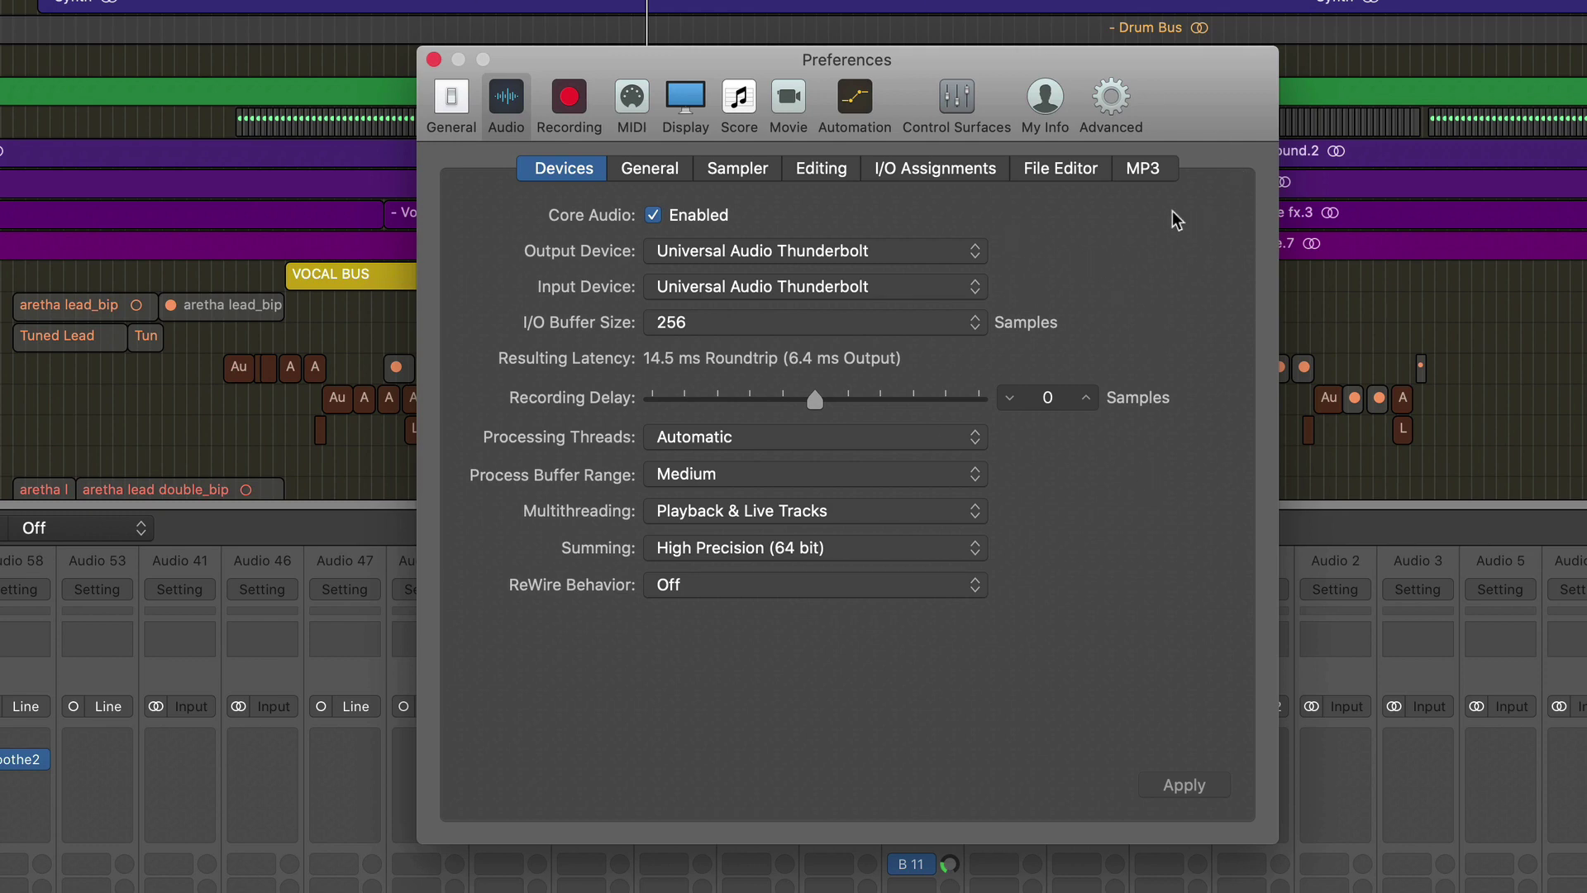
{"action": "left_click", "coordinate": [955, 175]}
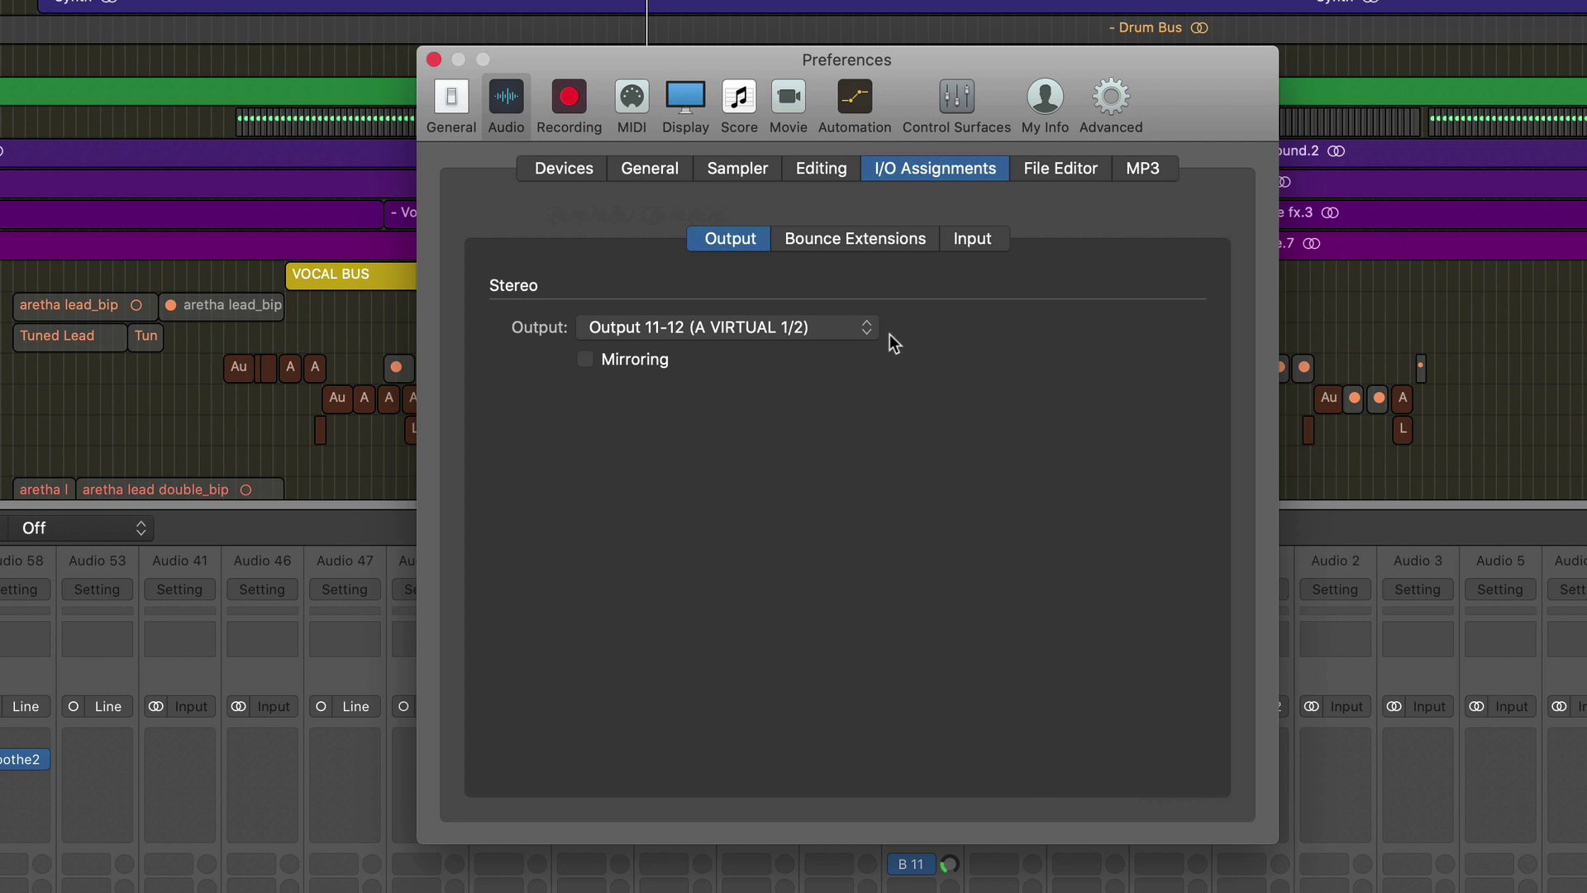
Switch the stereo output assignment to Output 1-2 (Stereo Output) and back to Output 11-12 (A VIRTUAL 1/2)
{"action": "left_click", "coordinate": [864, 329]}
{"action": "left_click", "coordinate": [771, 220]}
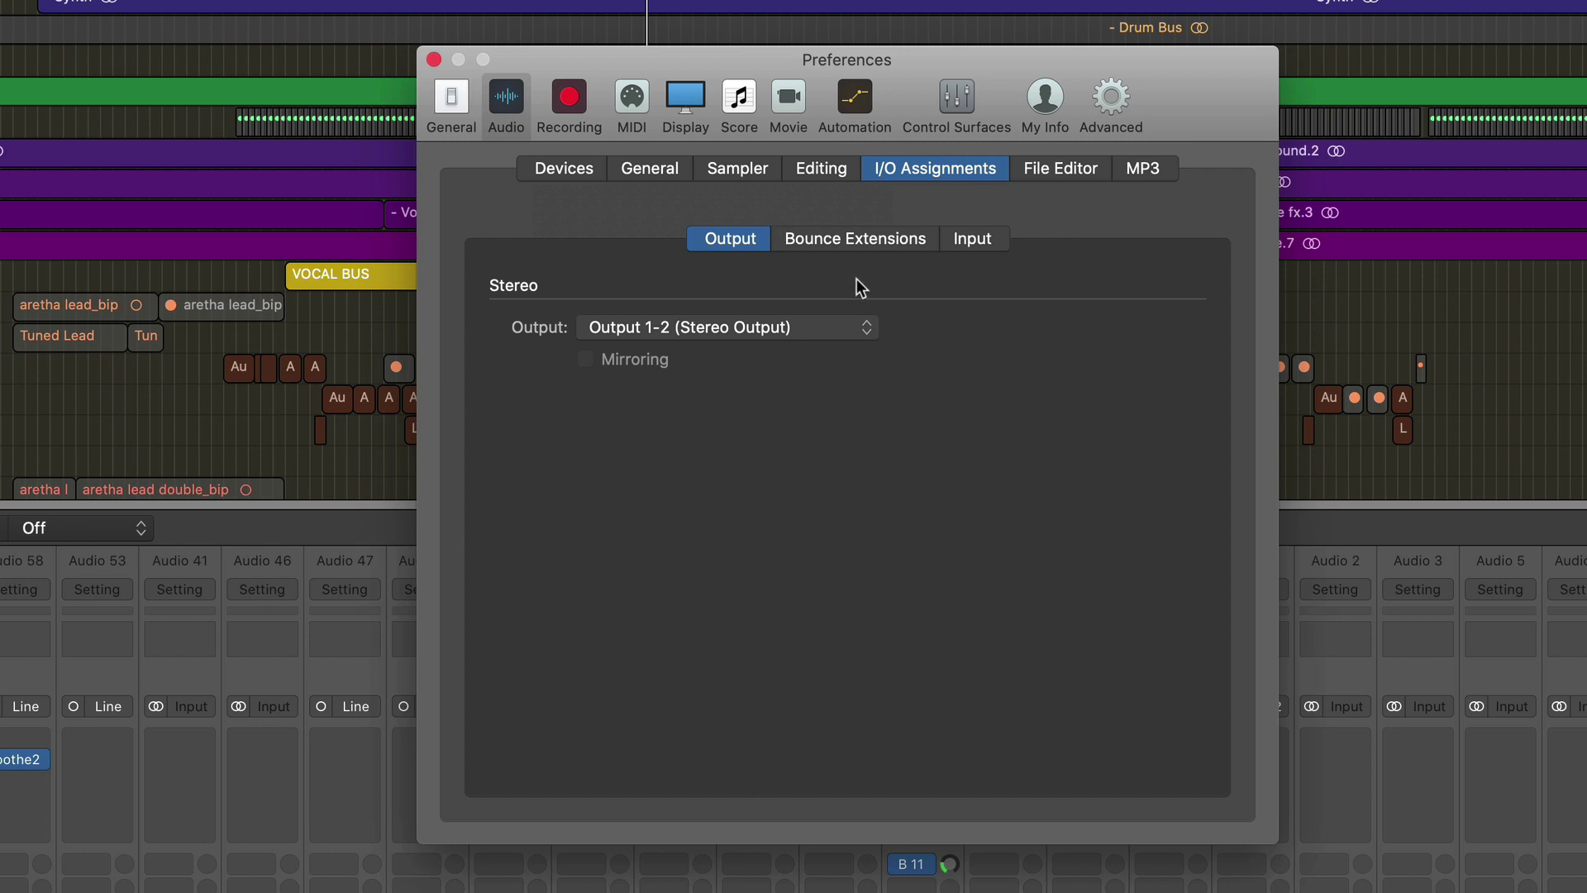
{"action": "left_click", "coordinate": [864, 327]}
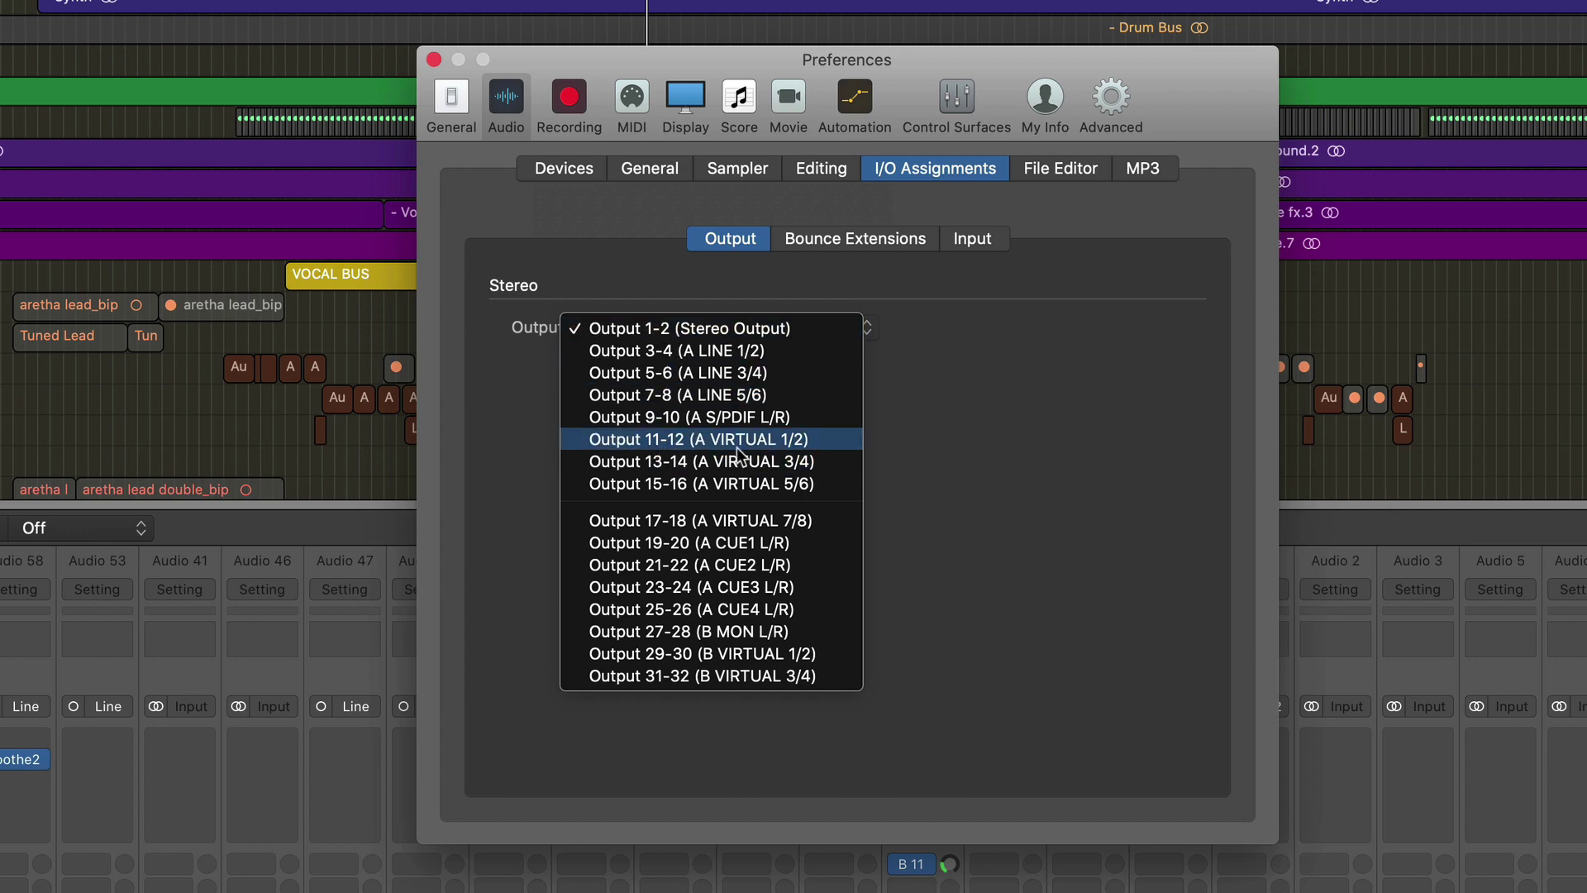
{"action": "left_click", "coordinate": [736, 447]}
Check the LOGIC X V1-2 channel in the Universal Audio Console while playing the project in Logic Pro X
{"action": "key", "text": "super+Tab"}
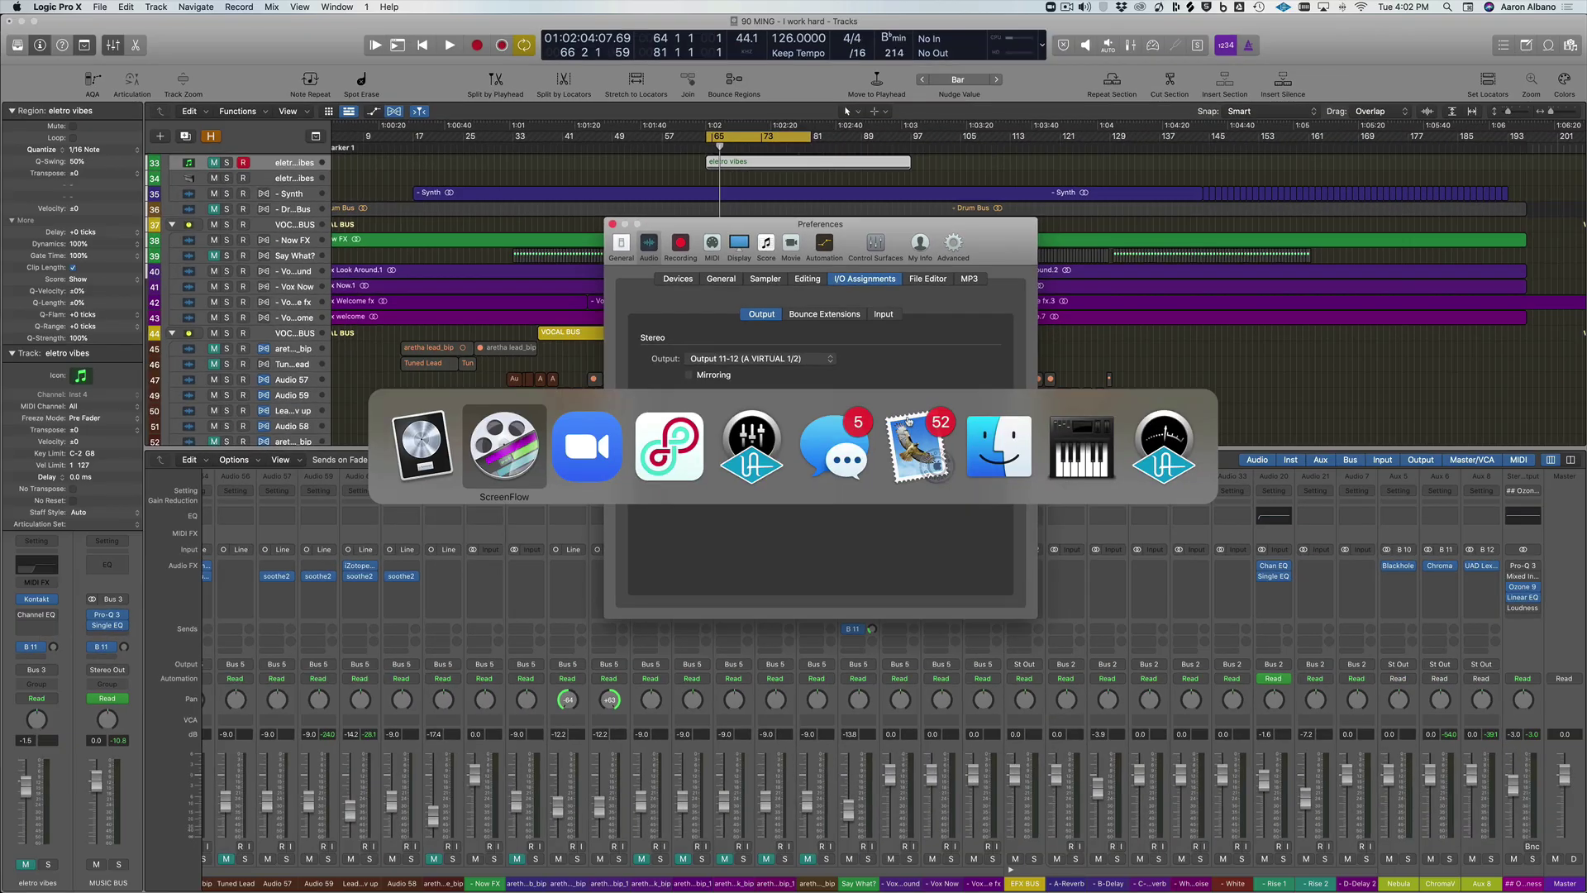
{"action": "key", "text": "super+Tab"}
{"action": "key", "text": "super+Tab"}
{"action": "key", "text": "super+Tab"}
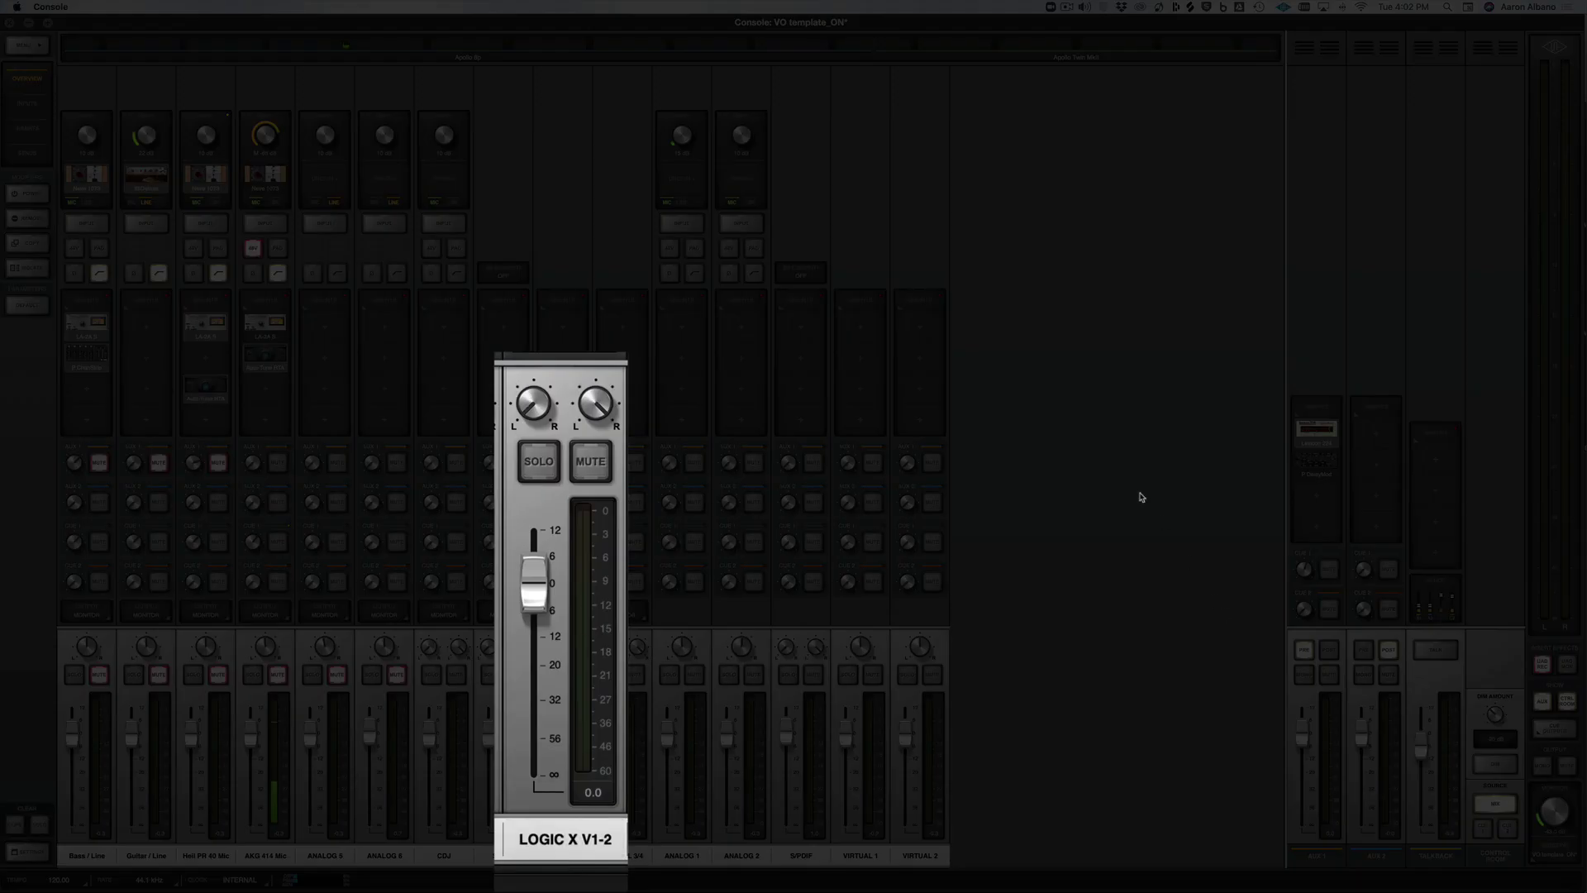
{"action": "key", "text": "super+Tab"}
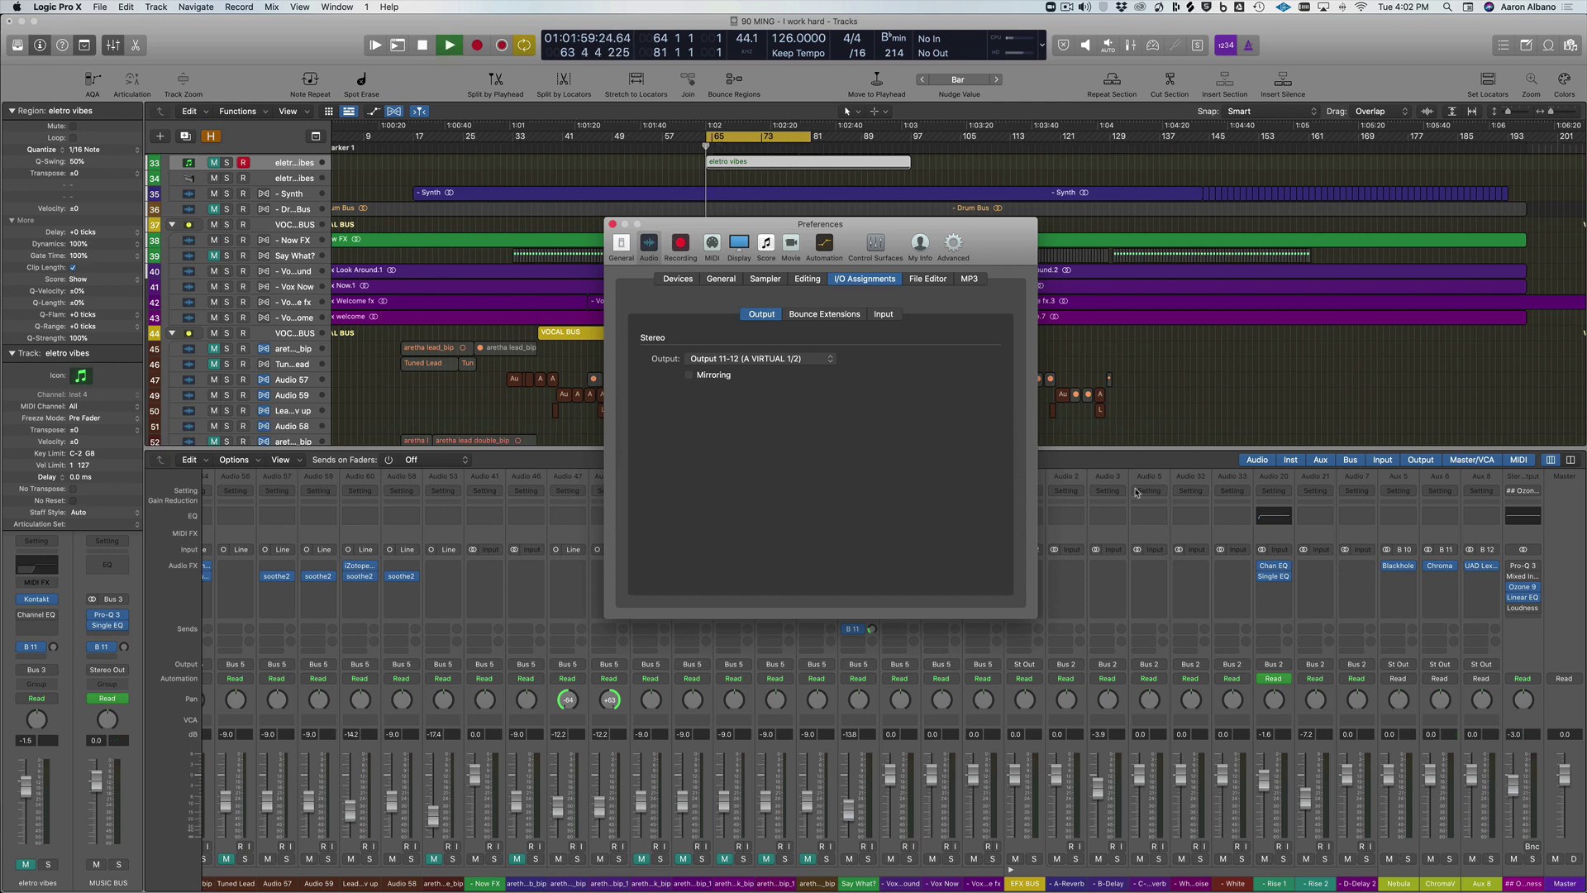
{"action": "key", "text": "super+Tab"}
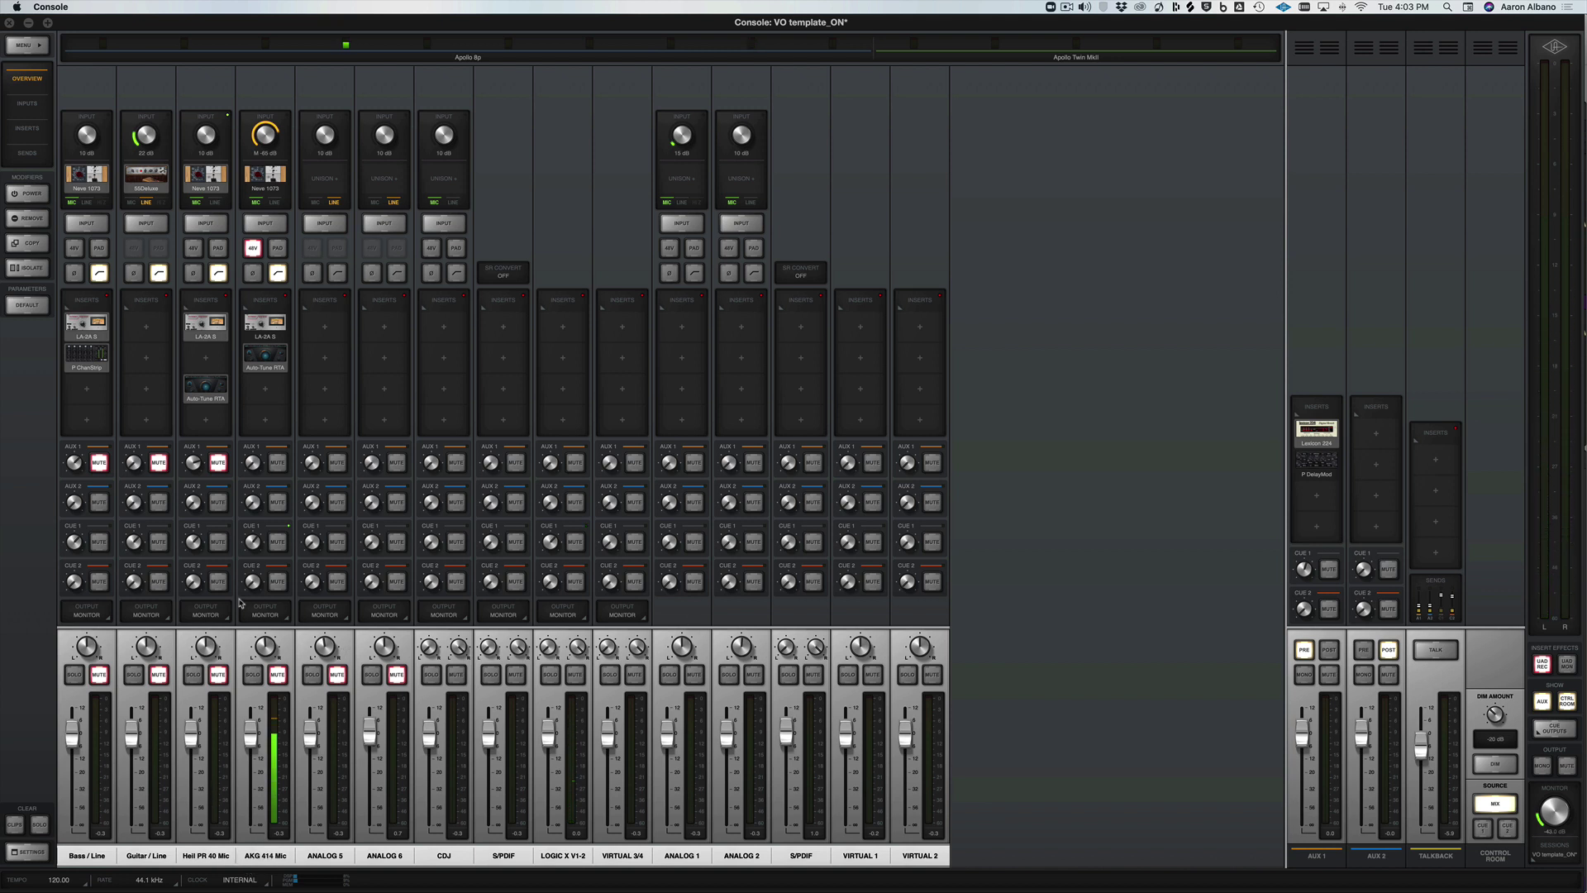
Check the mute on the AKG 414 Mic channel and switch to Loopback to examine the UAD and/or iMac Mic Passthrough routing
{"action": "left_click", "coordinate": [282, 676]}
{"action": "key", "text": "super+Tab"}
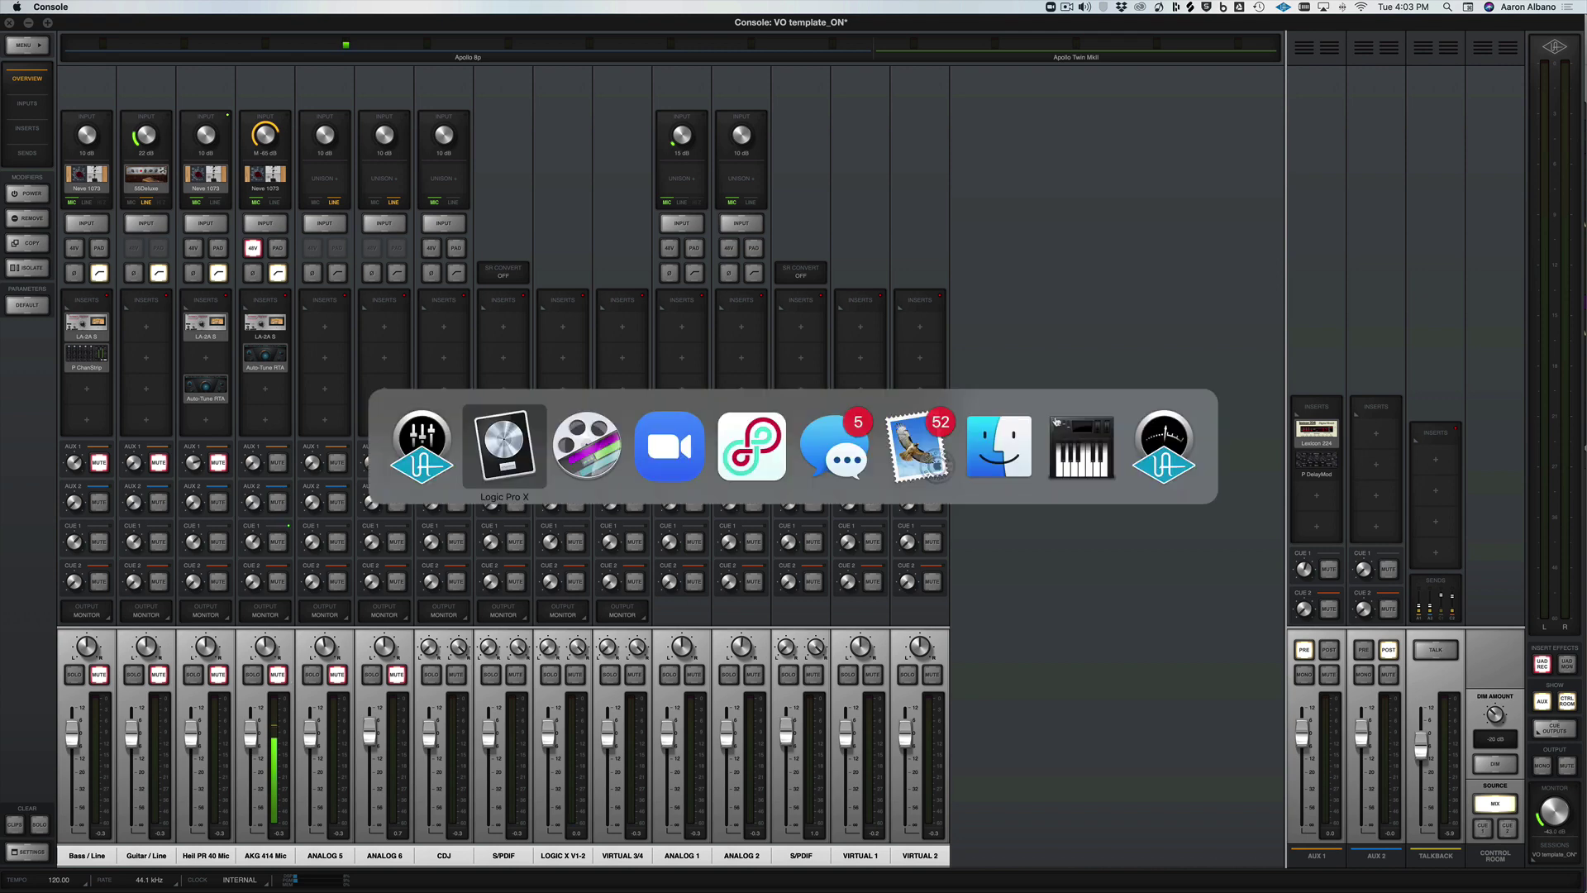
{"action": "key", "text": "super+Tab"}
{"action": "key", "text": "super+Tab"}
{"action": "key", "text": "super+Tab"}
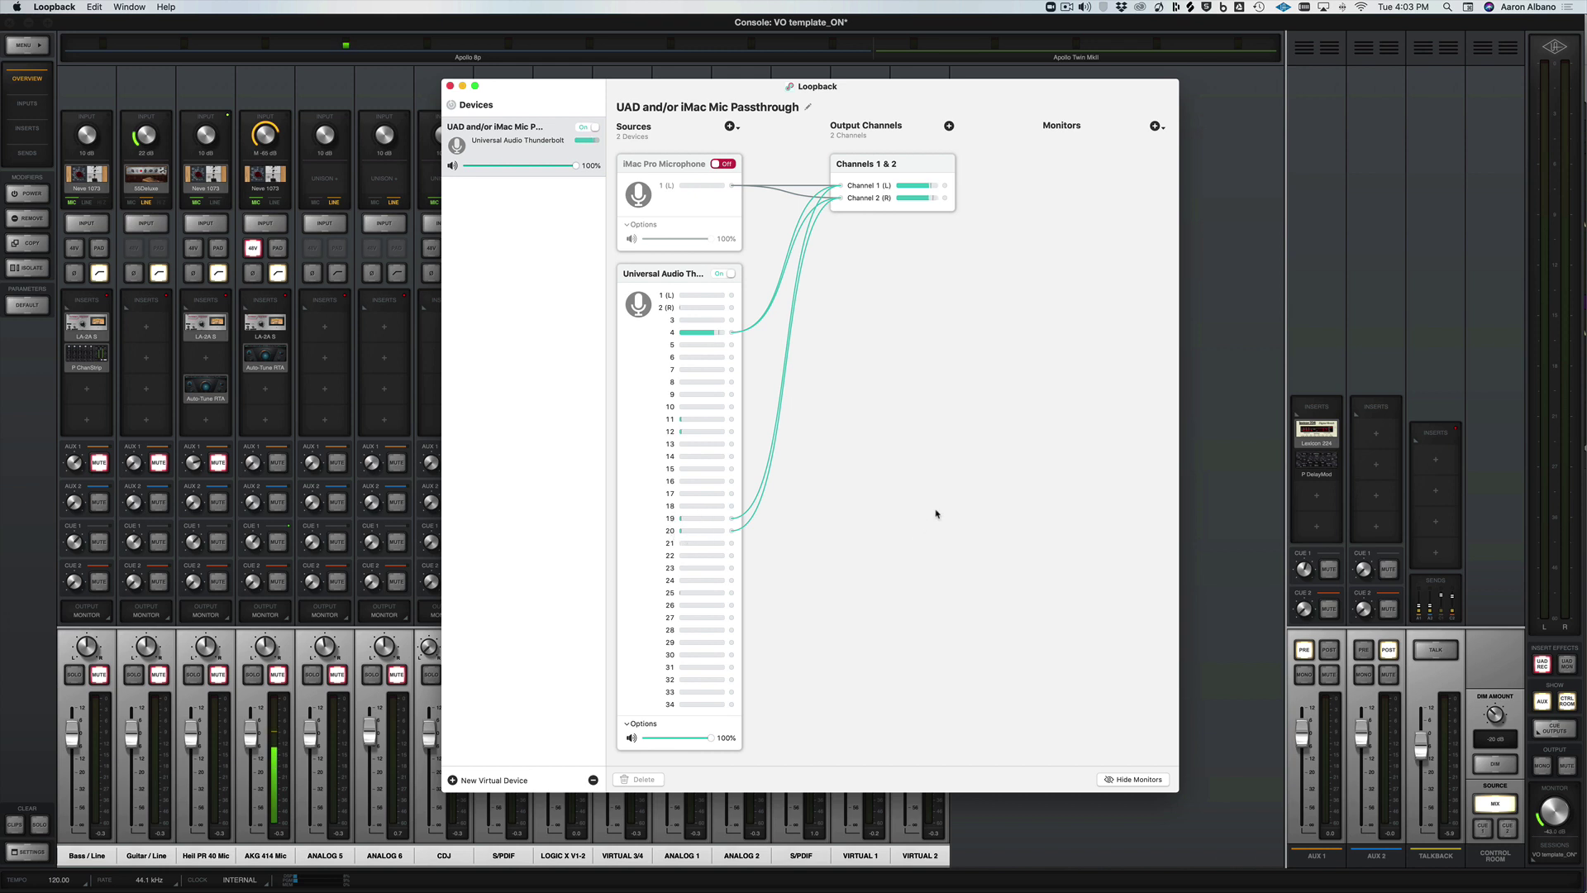
{"action": "left_click", "coordinate": [1283, 6]}
{"action": "left_click", "coordinate": [1283, 7]}
Play the project in Logic Pro X and return to Loopback to watch the Universal Audio Thunderbolt source levels
{"action": "key", "text": "super+Tab"}
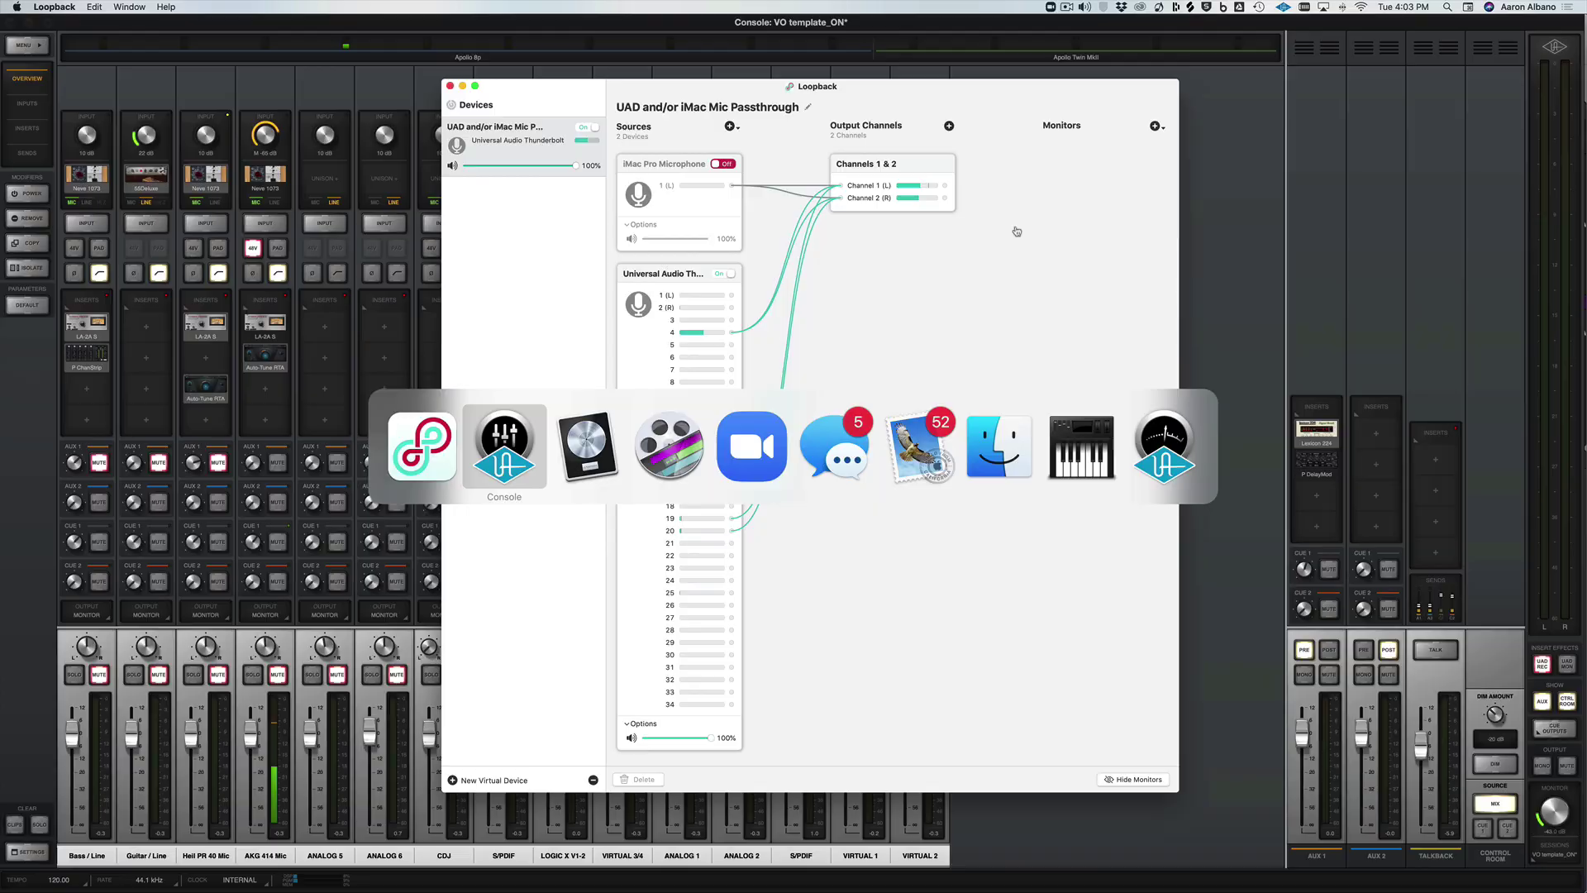
{"action": "key", "text": "Tab"}
{"action": "key", "text": "super+Tab"}
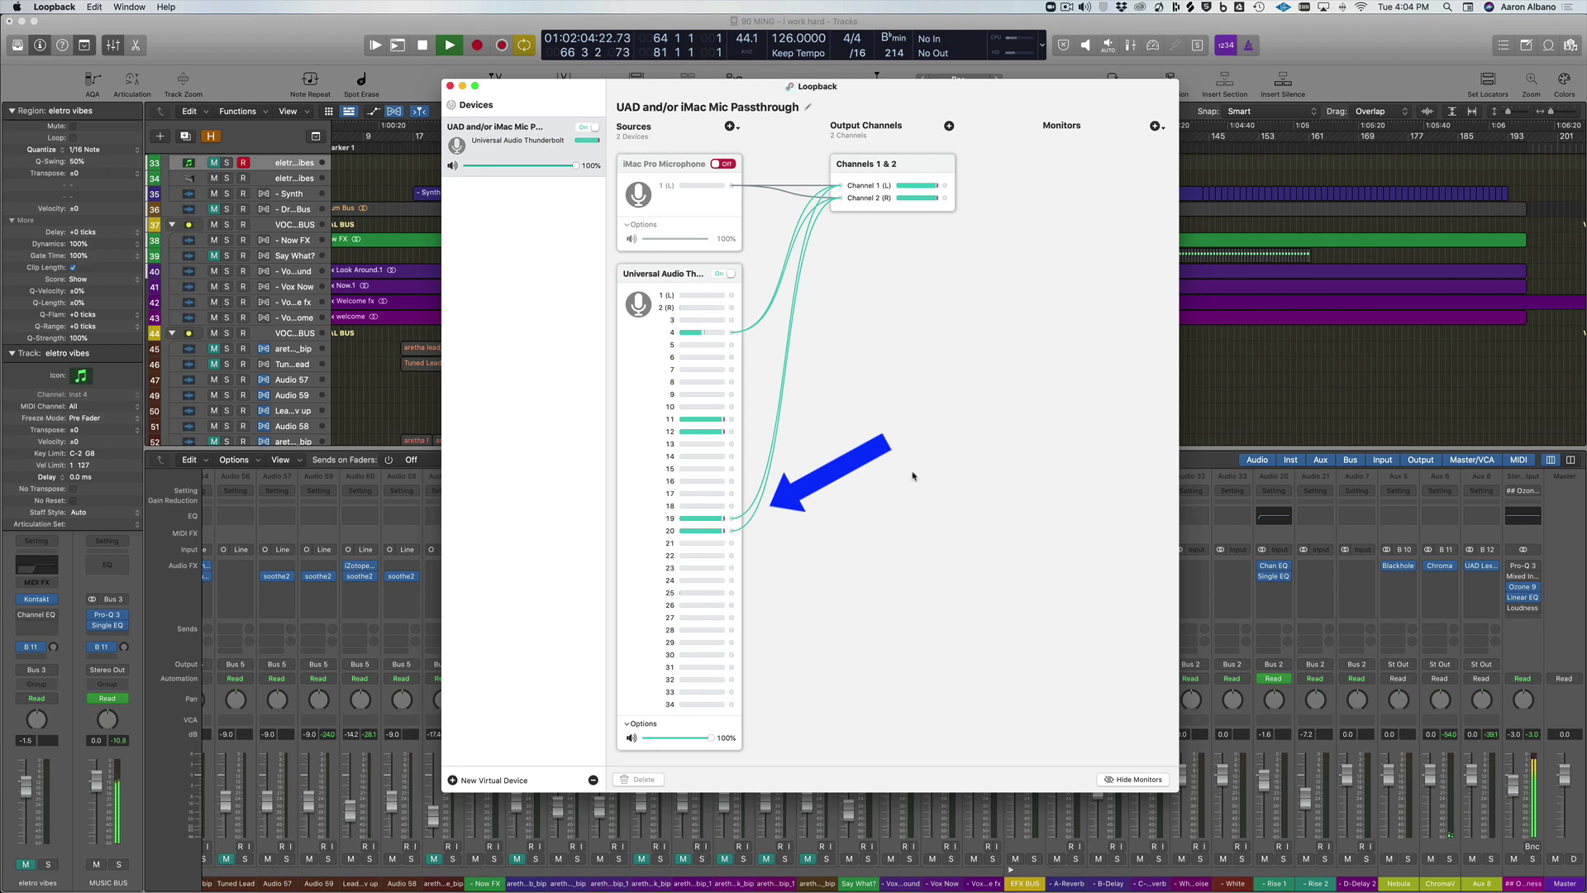
Stop playback in Logic Pro X and turn on the iMac Pro Microphone source in Loopback
{"action": "key", "text": "super+Tab"}
{"action": "key", "text": "space"}
{"action": "key", "text": "super+Tab"}
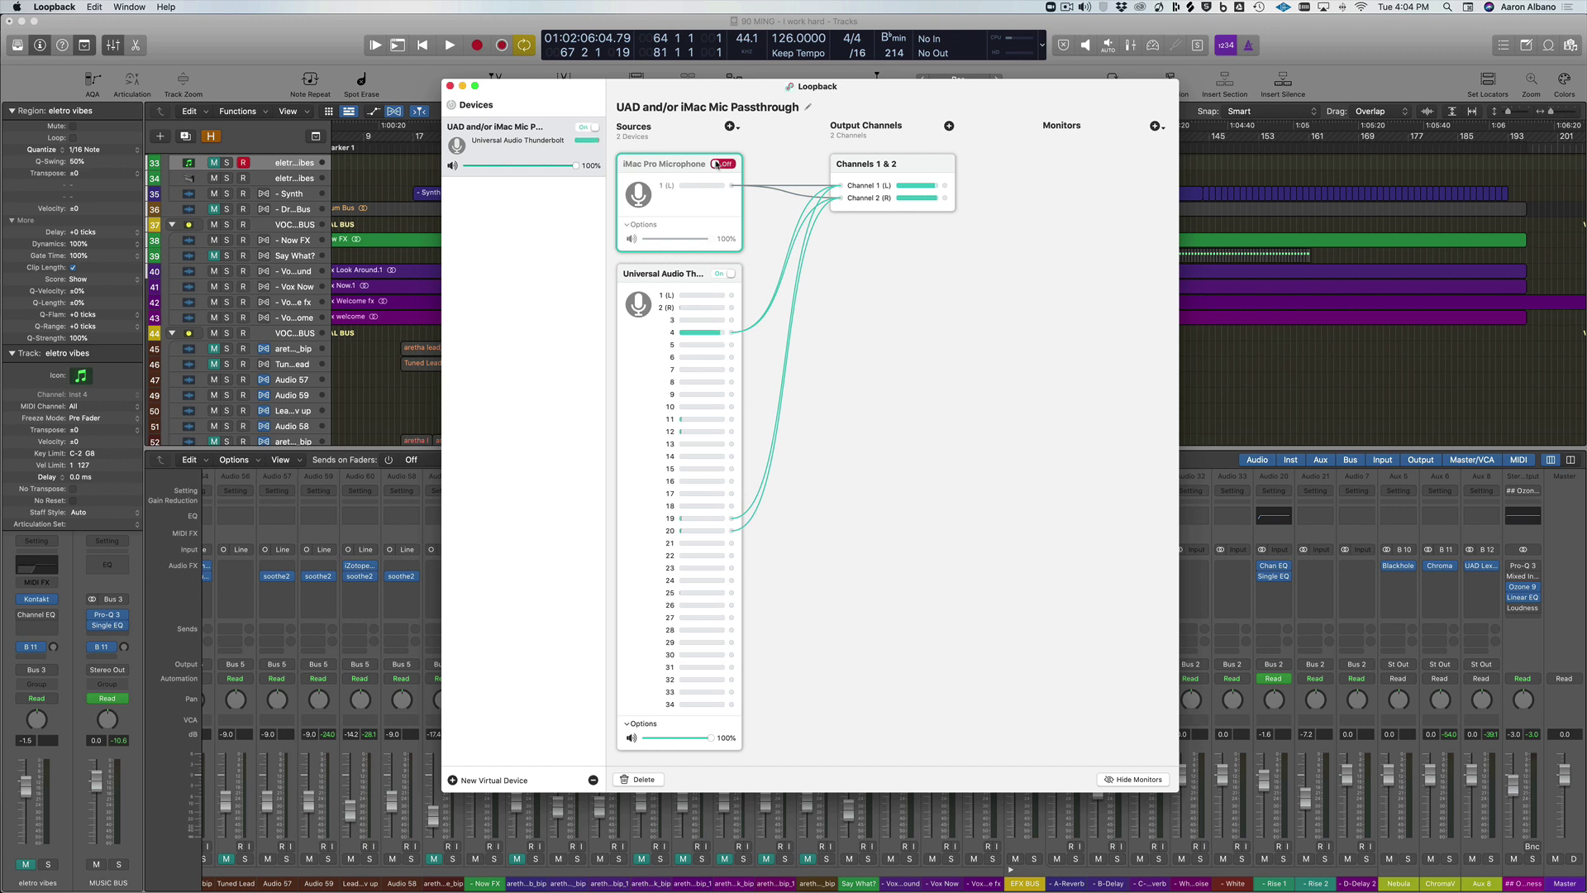
{"action": "left_click", "coordinate": [716, 164]}
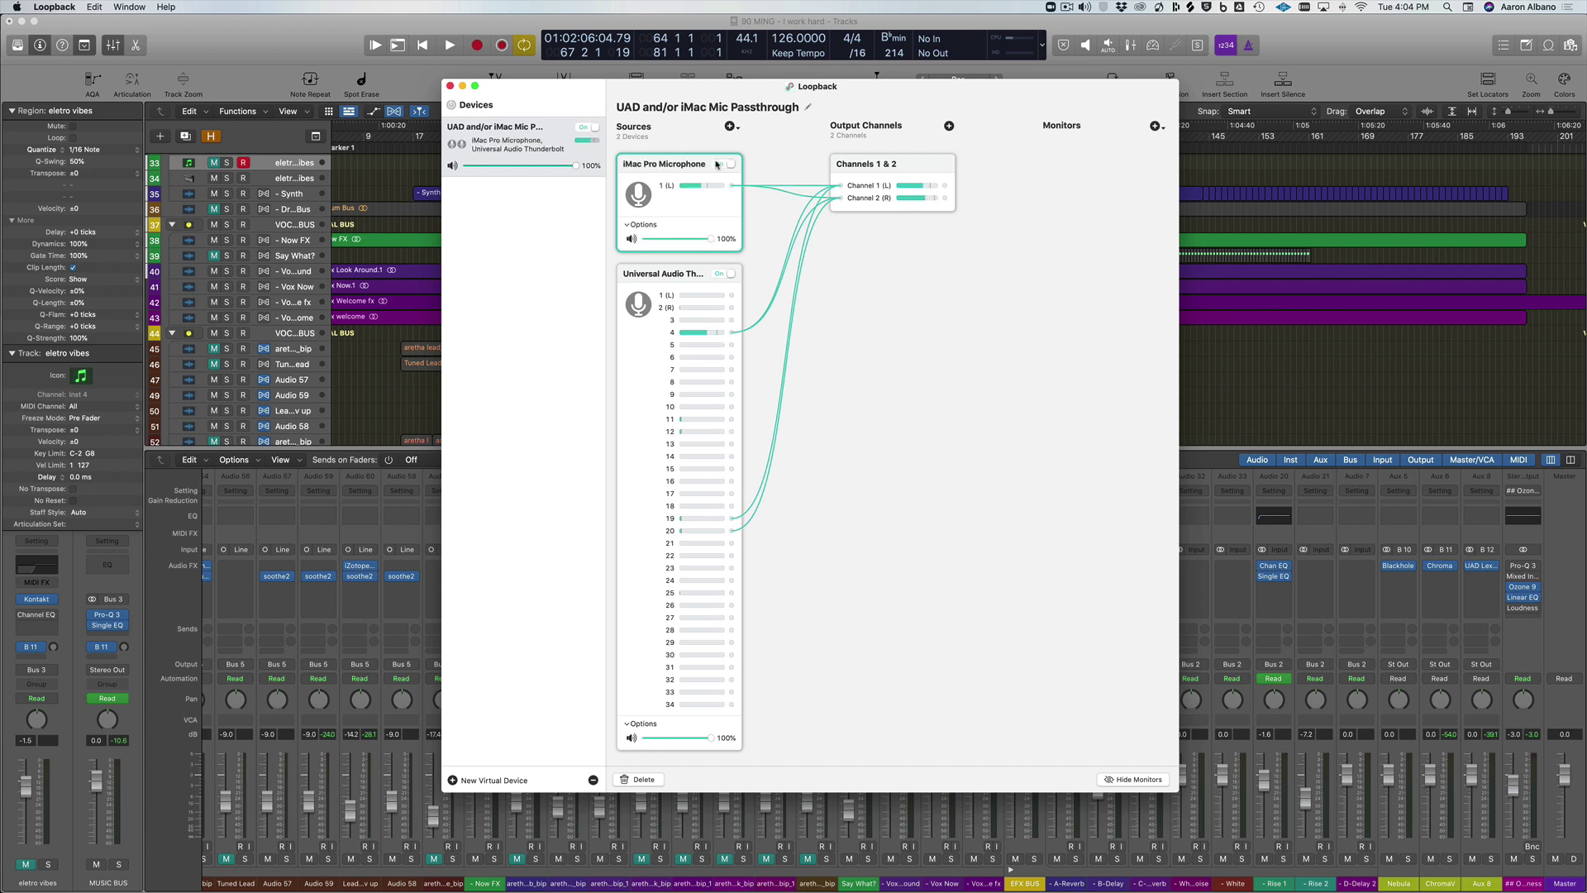
Turn off the iMac Pro Microphone source in Loopback and switch to Zoom to open its audio settings
{"action": "left_click", "coordinate": [728, 164]}
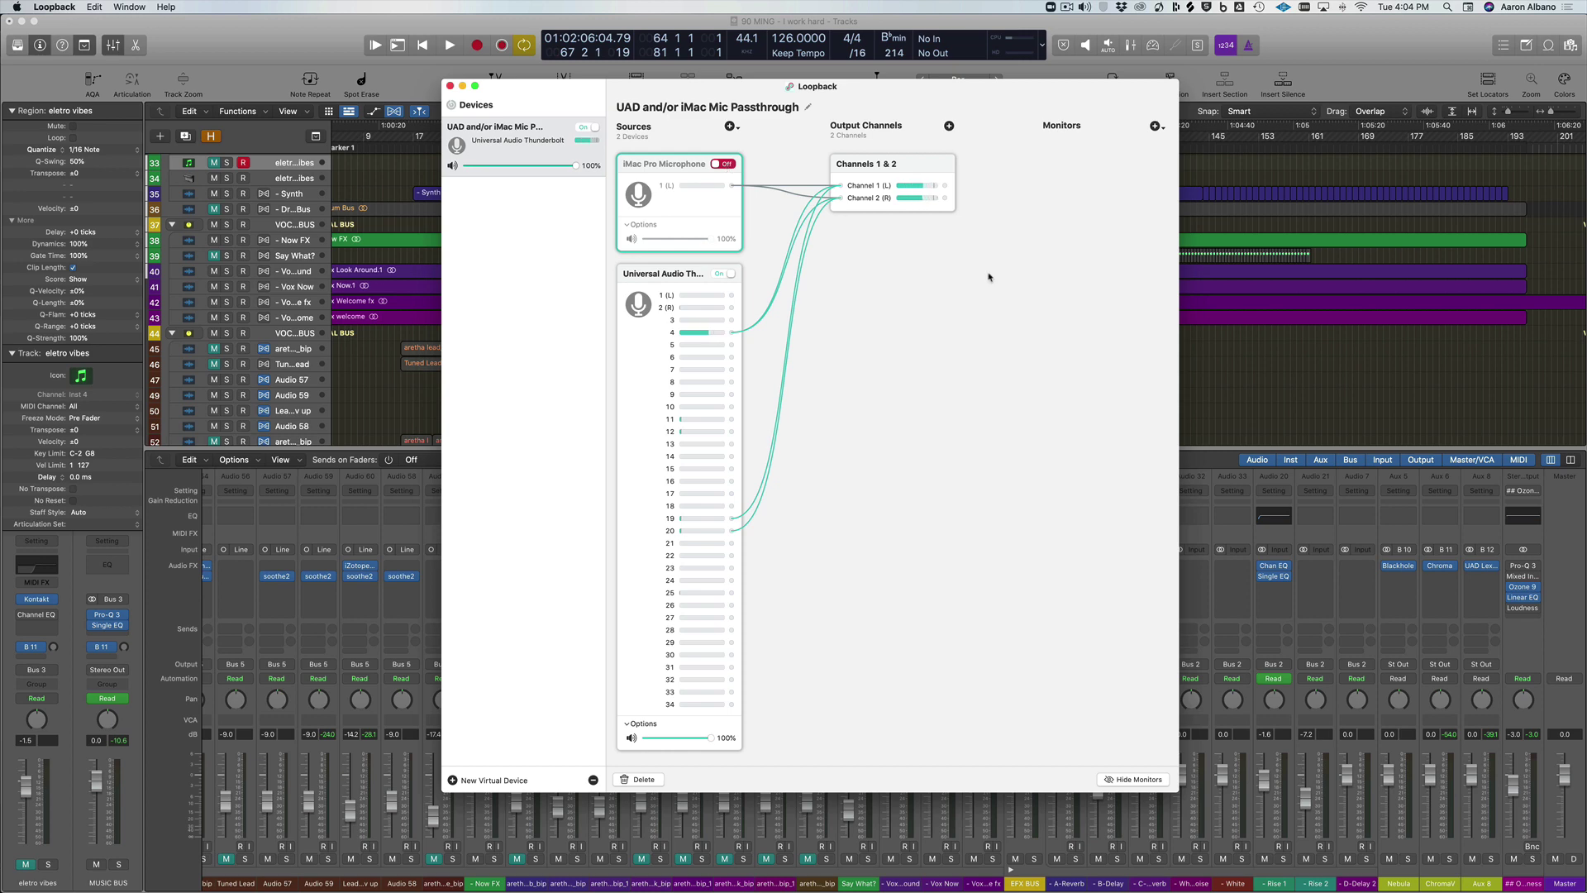
{"action": "key", "text": "super+Tab"}
{"action": "key", "text": "super+Tab"}
{"action": "key", "text": "super+Tab"}
{"action": "key", "text": "super+Tab"}
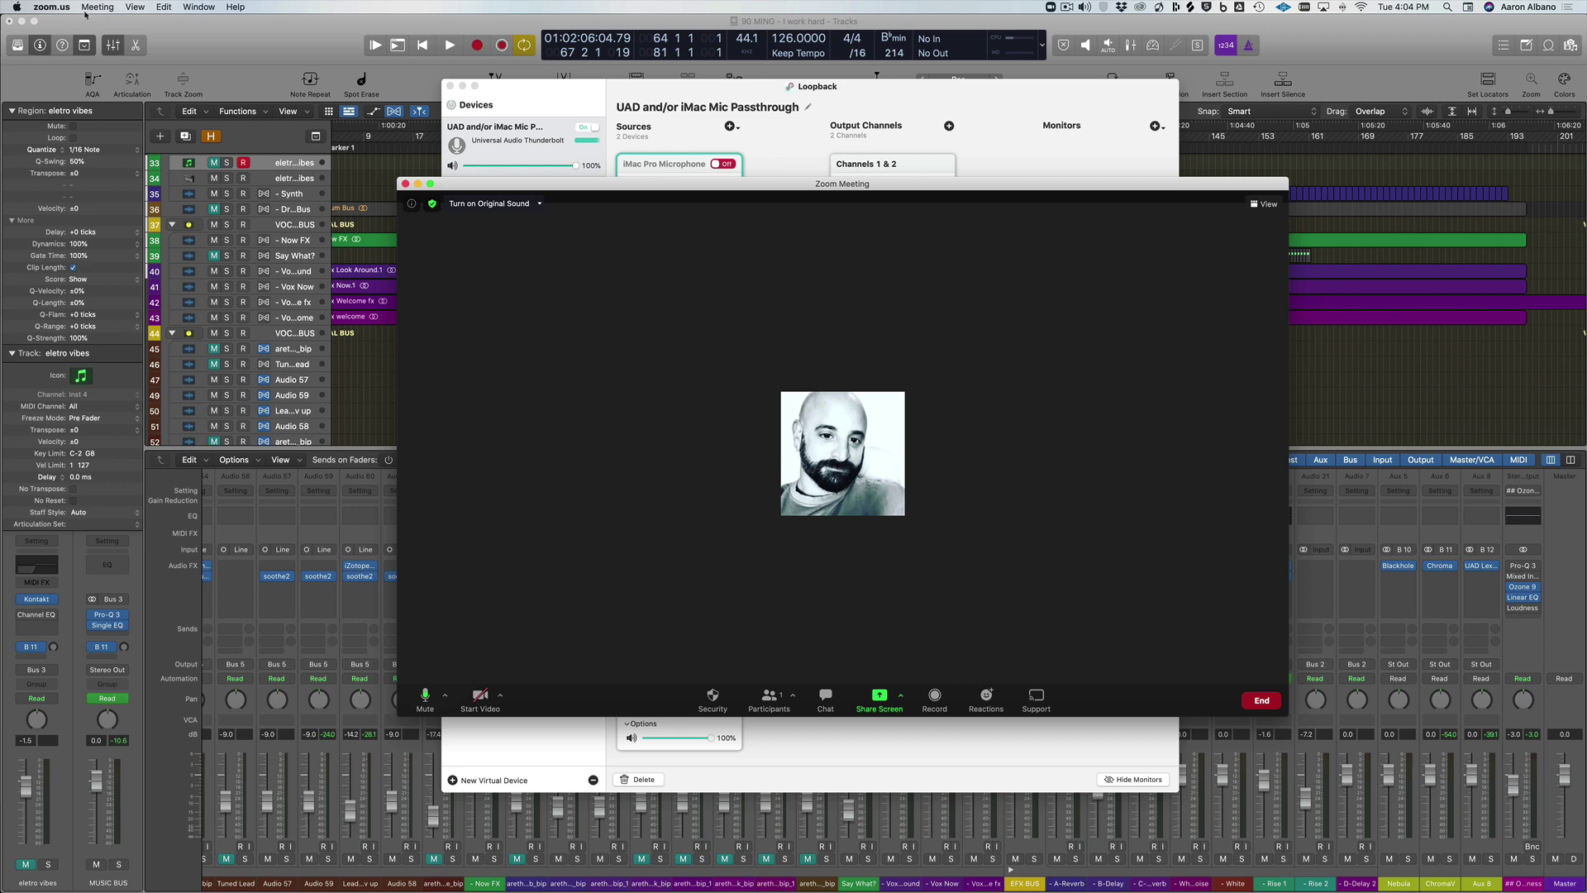
{"action": "left_click", "coordinate": [52, 6]}
{"action": "left_click", "coordinate": [66, 41]}
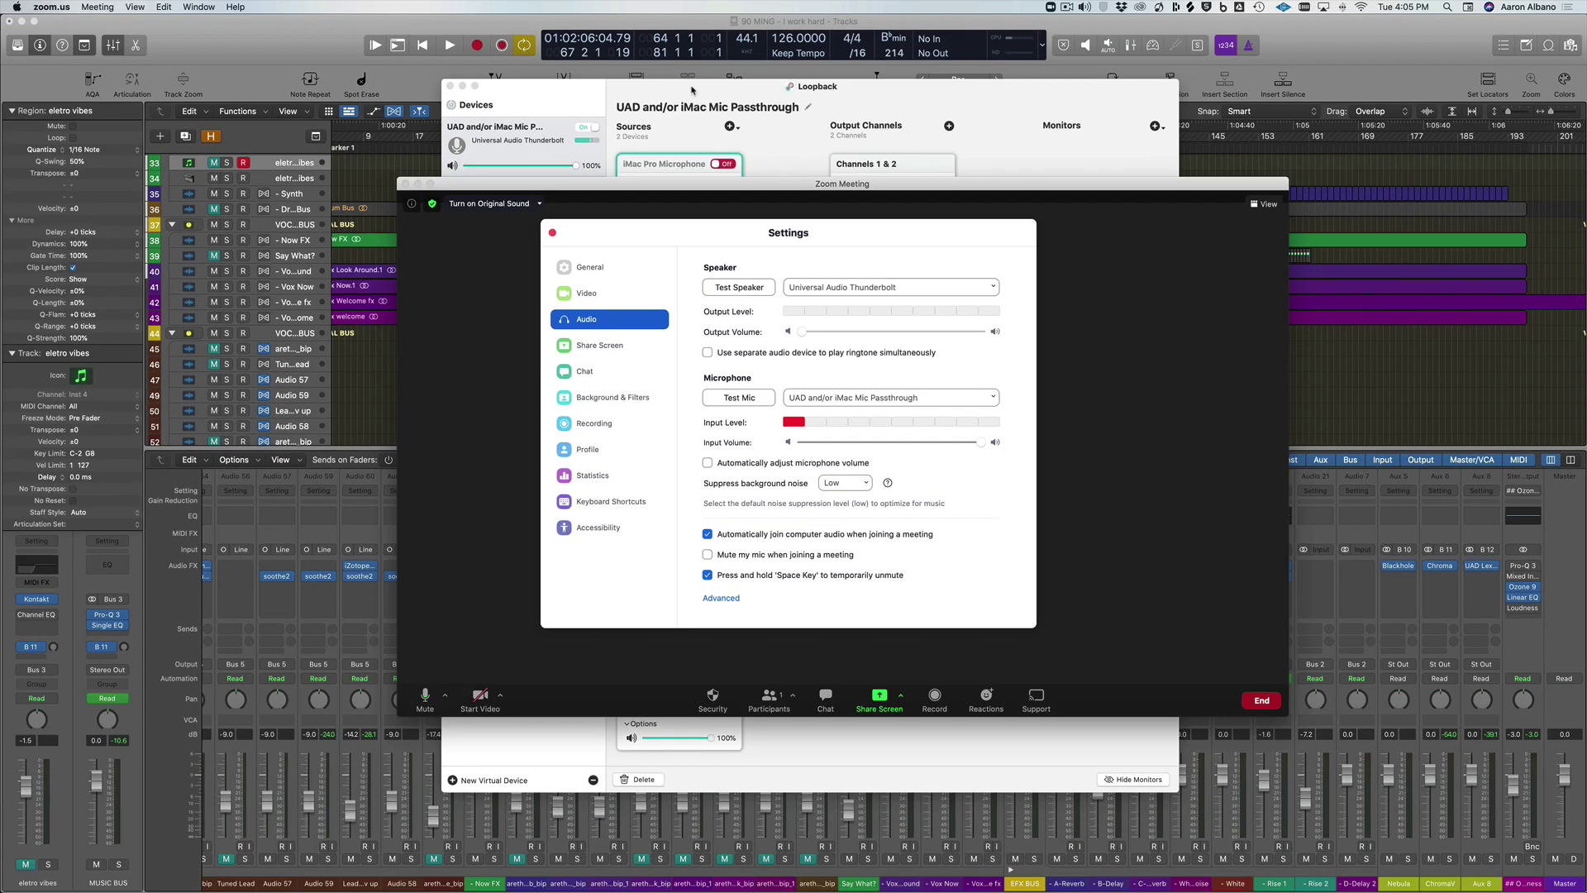
Place Zoom's audio settings beside the Loopback routing to compare the microphone input levels, and close the settings in Zoom
{"action": "left_click", "coordinate": [572, 153]}
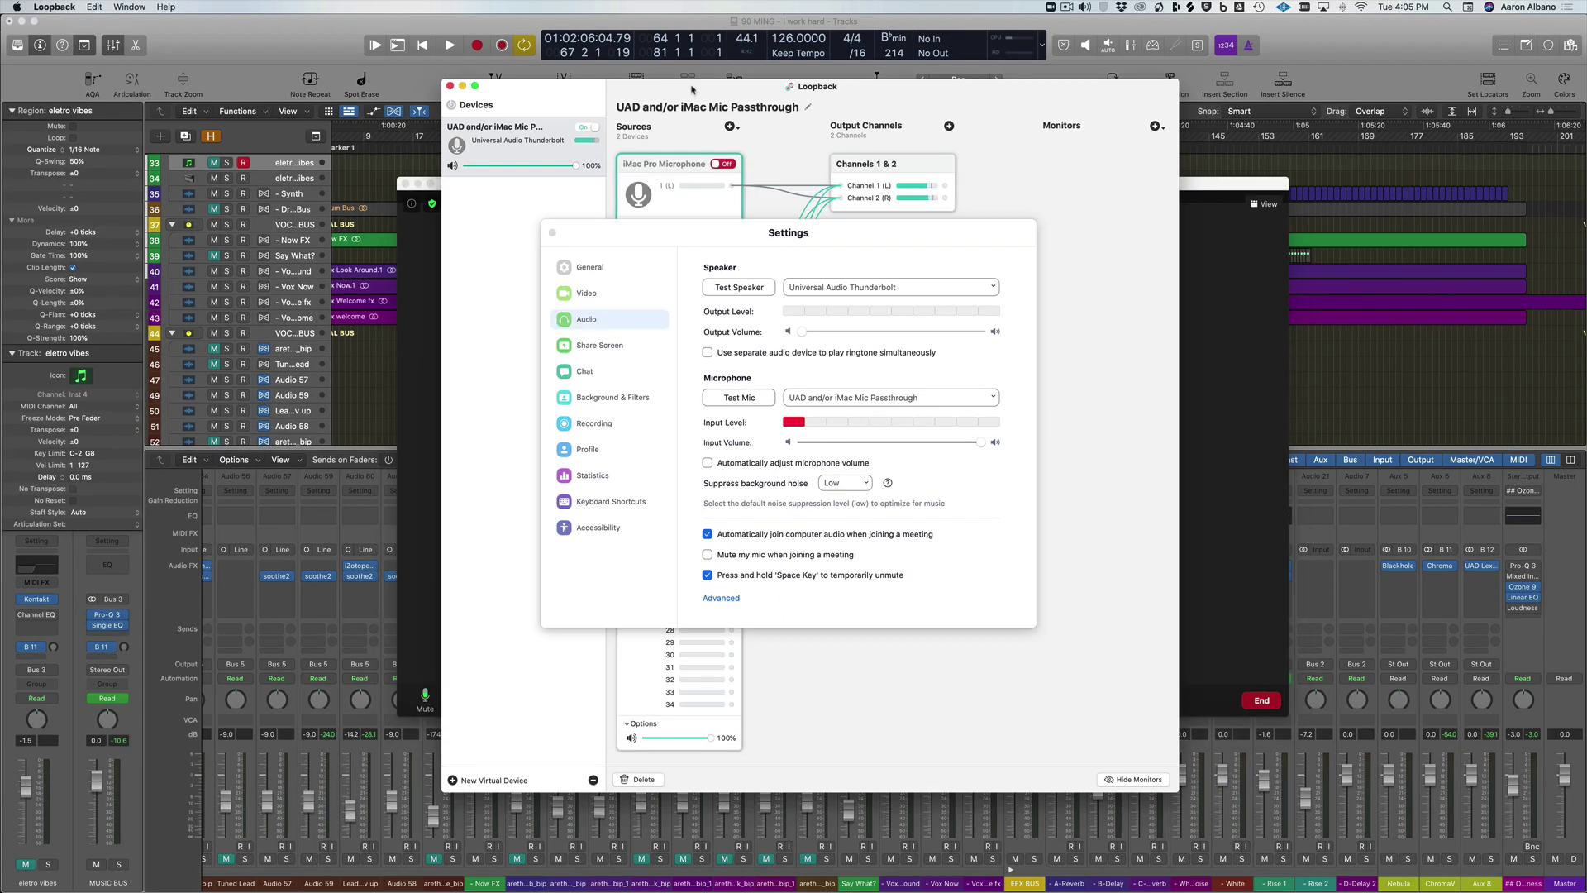
{"action": "left_click_drag", "start_coordinate": [686, 233], "coordinate": [1050, 228]}
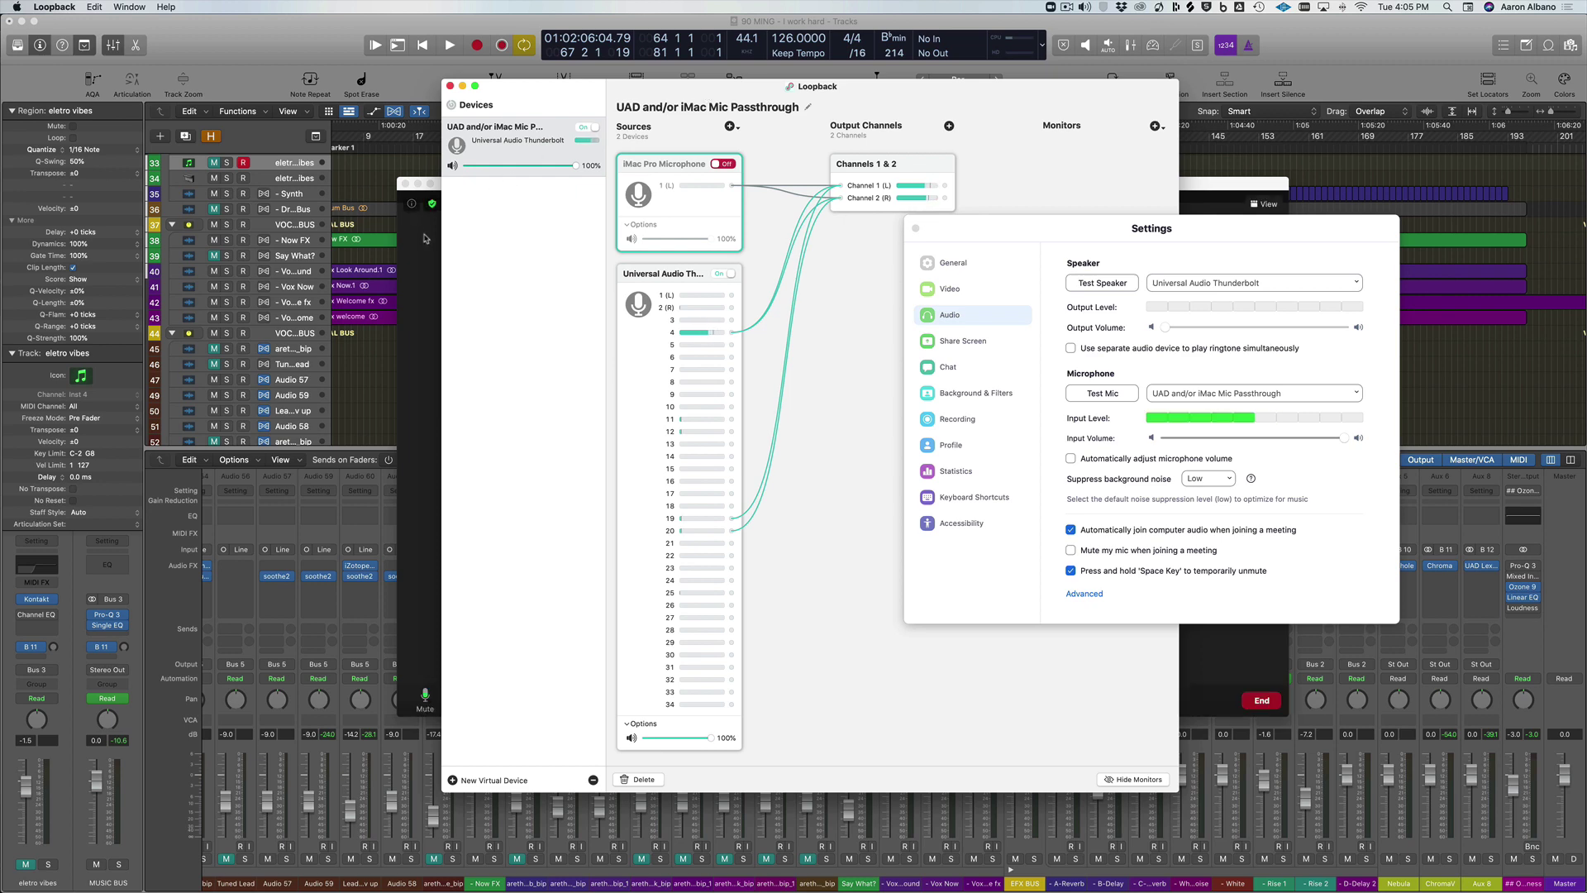
{"action": "left_click", "coordinate": [421, 265]}
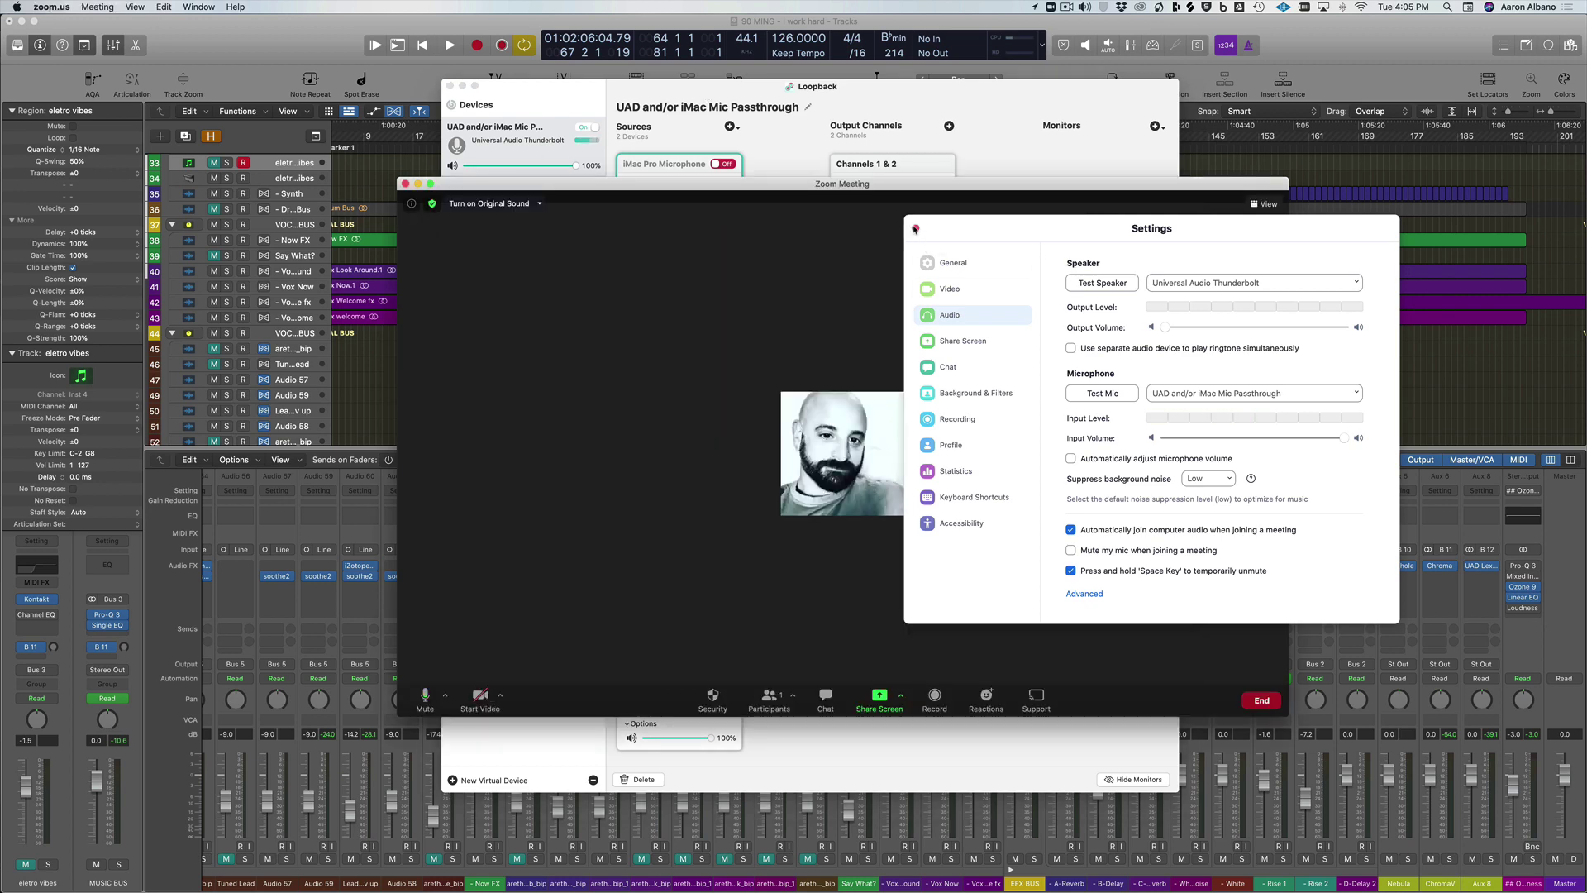
{"action": "left_click", "coordinate": [915, 228]}
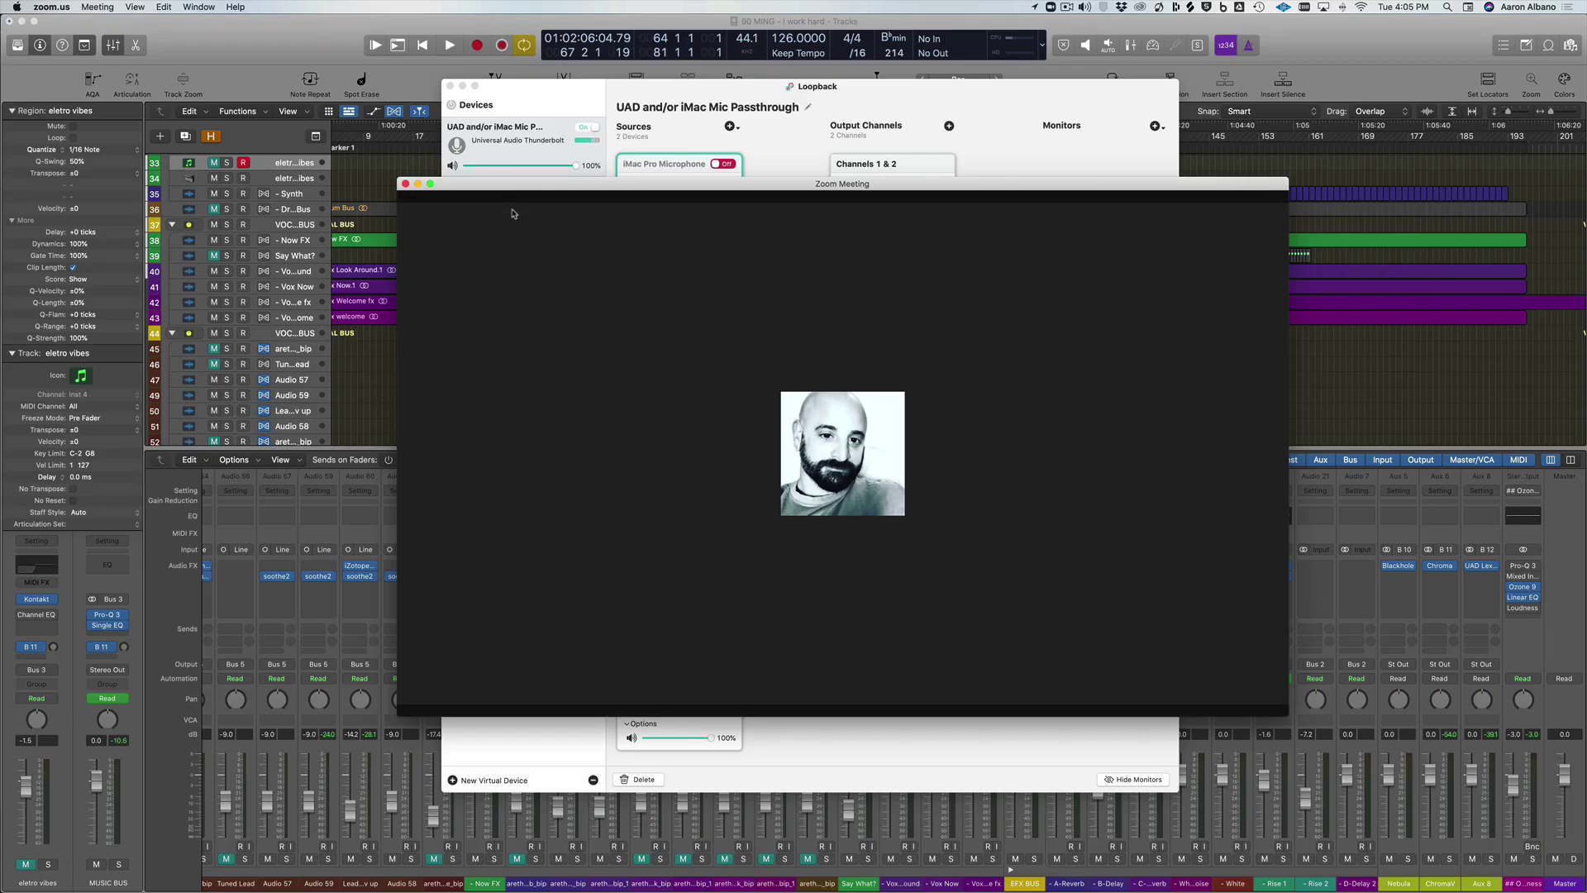
Turn on Original Sound in the Zoom meeting and enable Share computer sound for the Desktop 1 screen share
{"action": "mouse_move", "coordinate": [496, 254]}
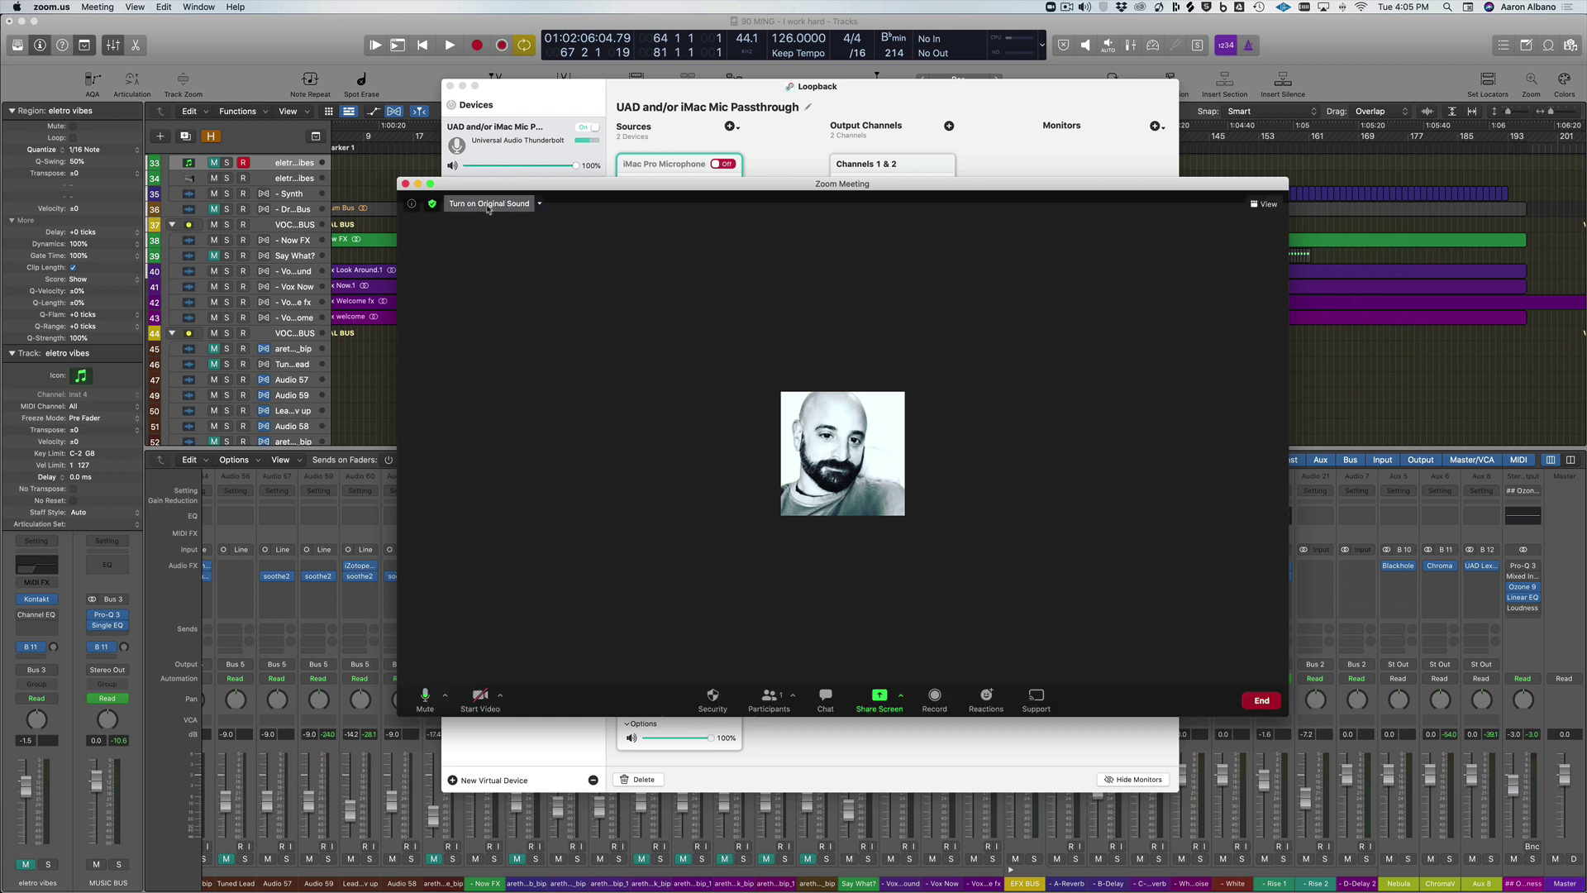
{"action": "left_click", "coordinate": [489, 206]}
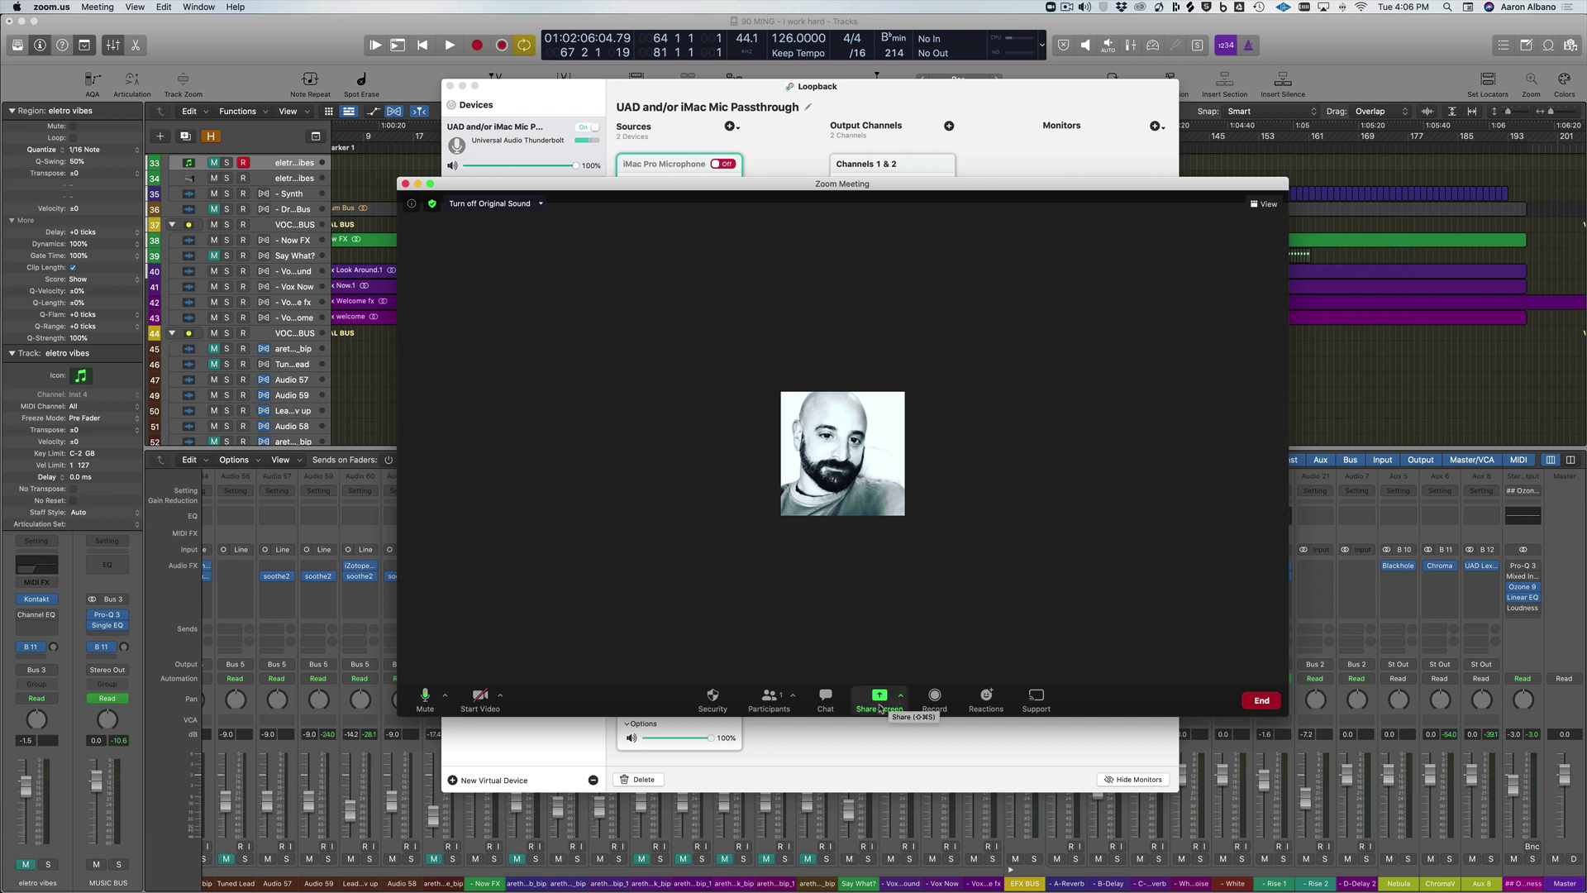
{"action": "left_click", "coordinate": [879, 699]}
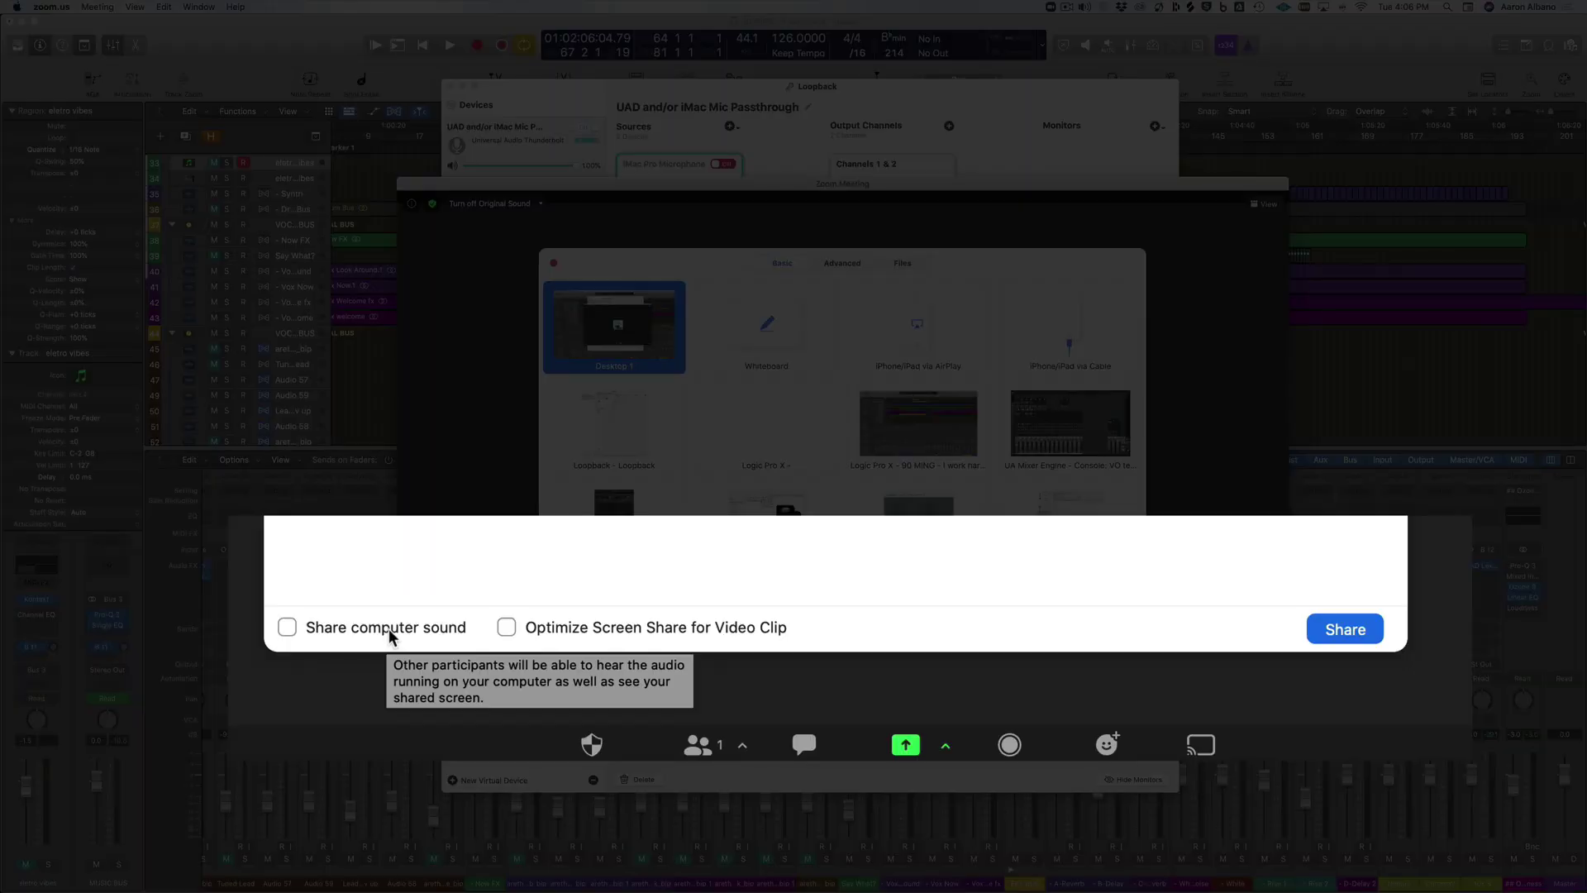
{"action": "left_click", "coordinate": [287, 627]}
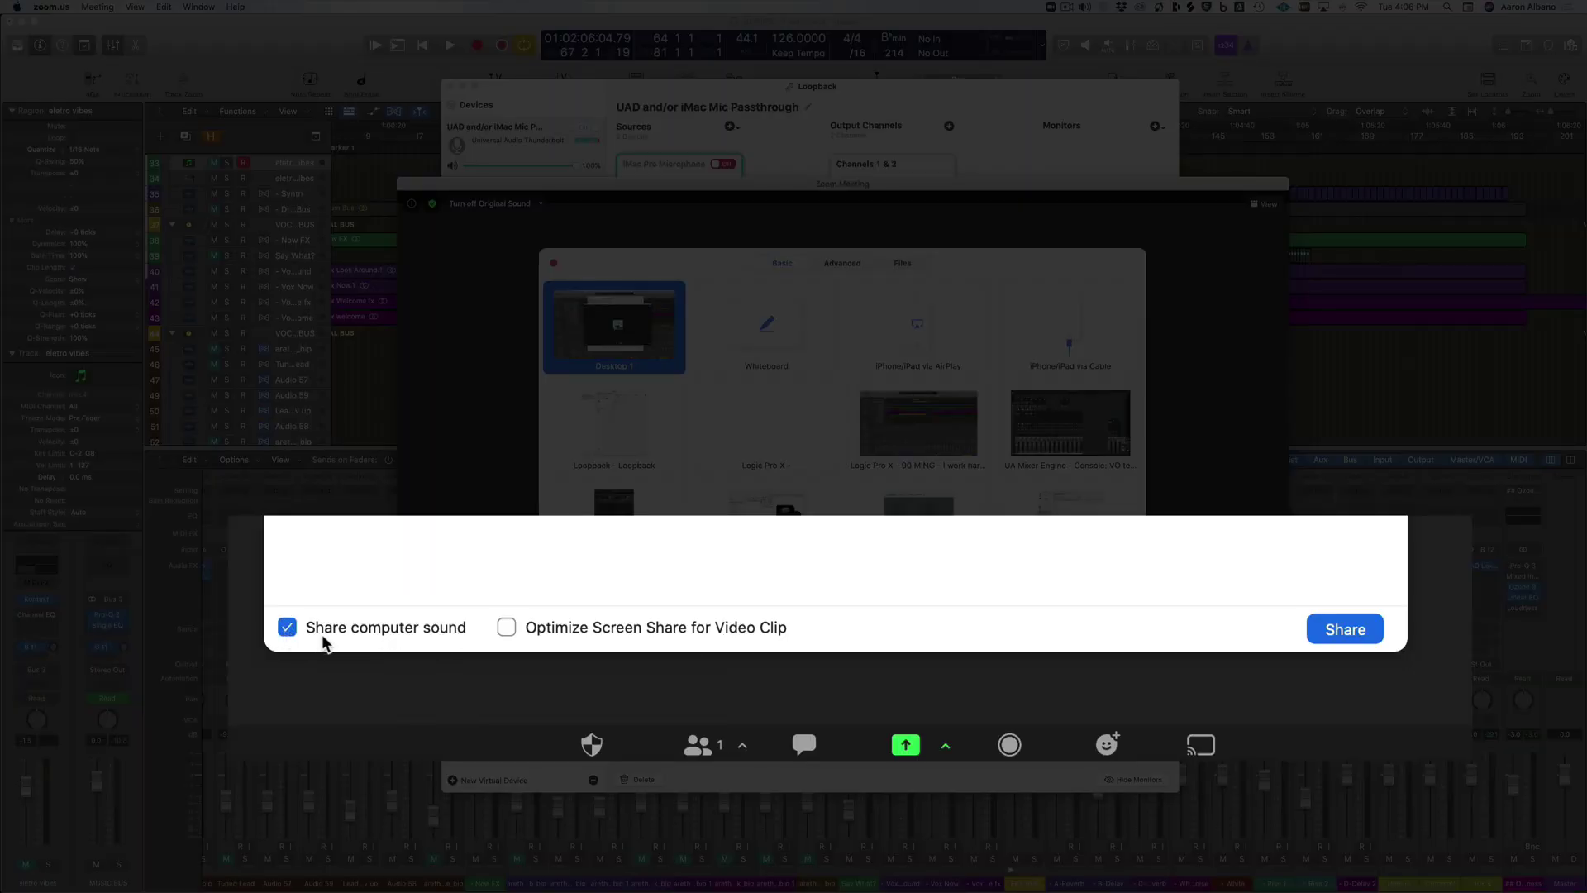